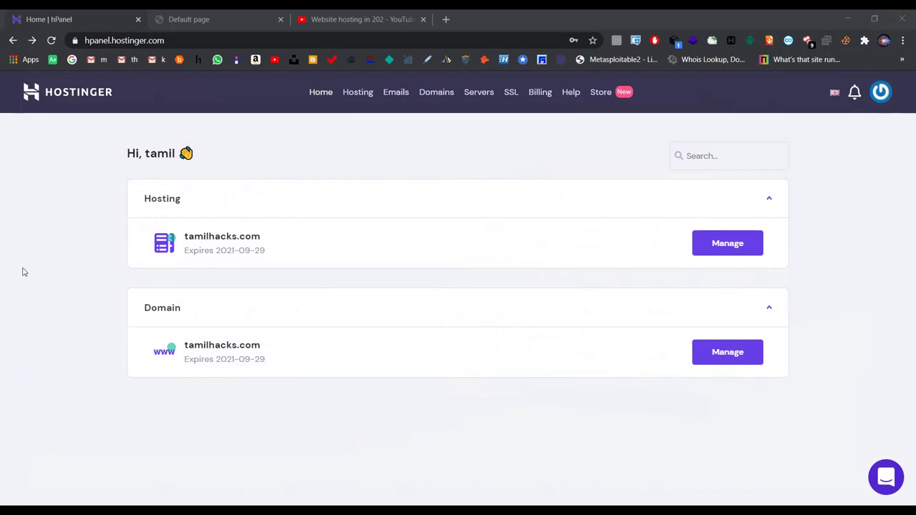
Step: Open the management page of the tamilhacks.com domain and show the explanation of its Privacy Protection setting
double_click(148, 311)
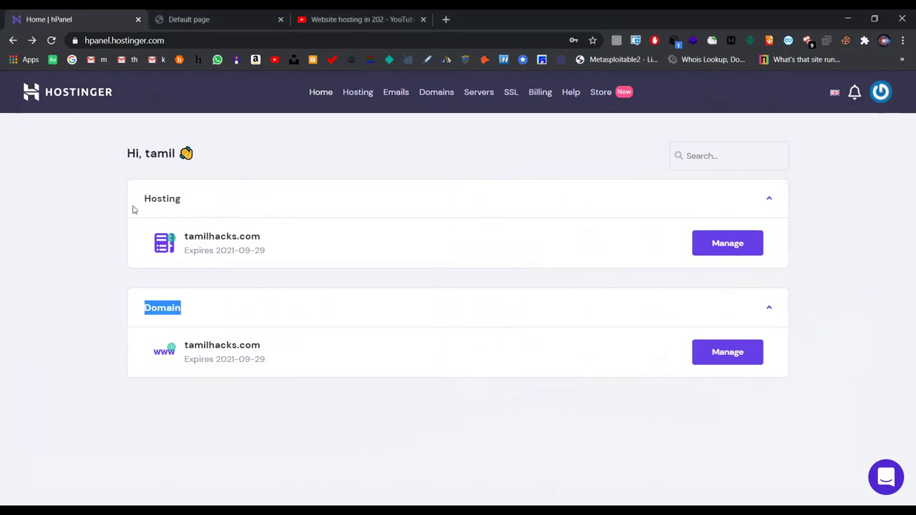
left_click(86, 249)
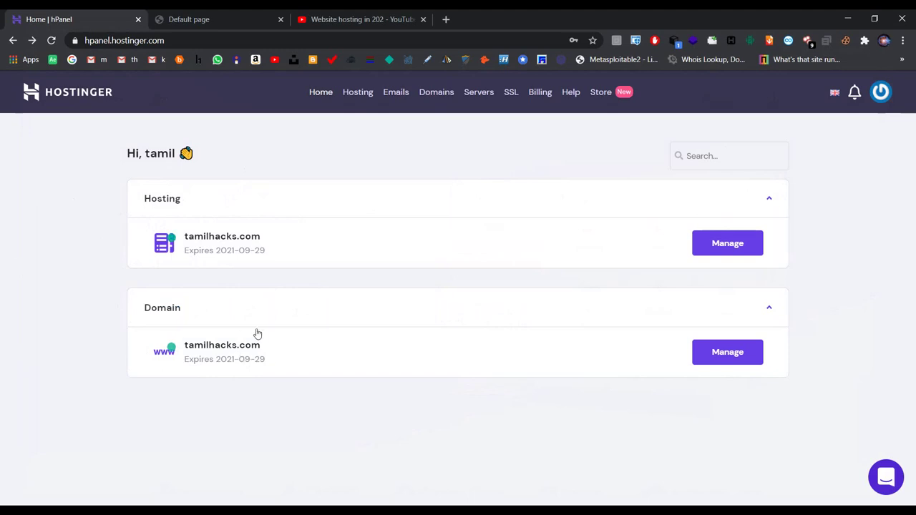
left_click(746, 359)
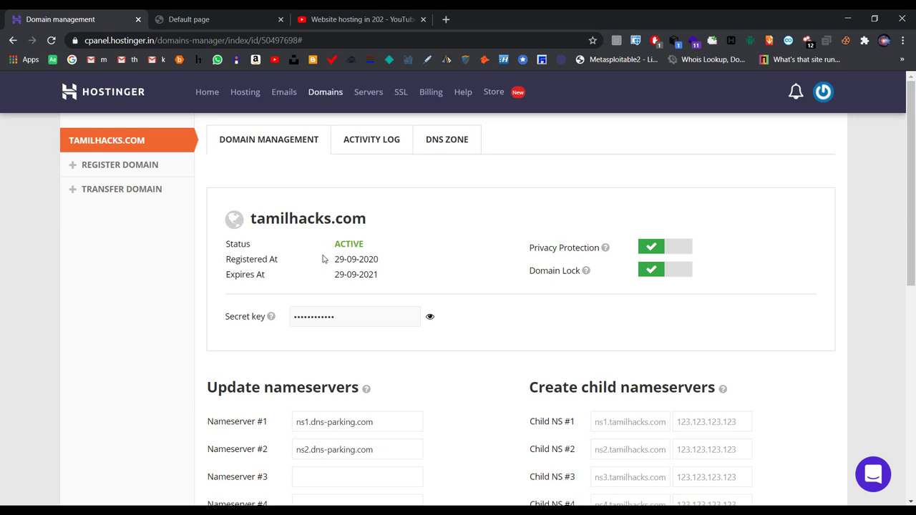
mouse_move(605, 251)
Step: Open who.is in a new browser tab and look up the whois record of tamilhacks.com
left_click(446, 19)
type("who")
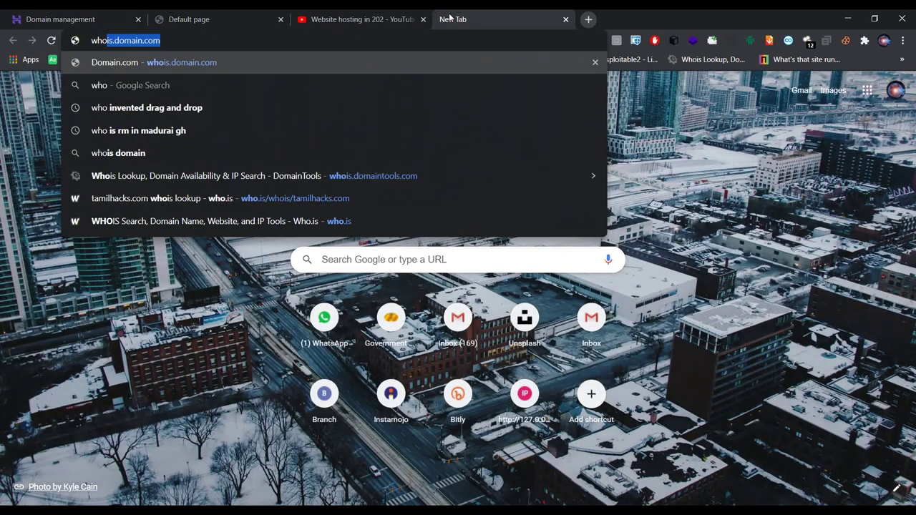
type(".is")
key("Return")
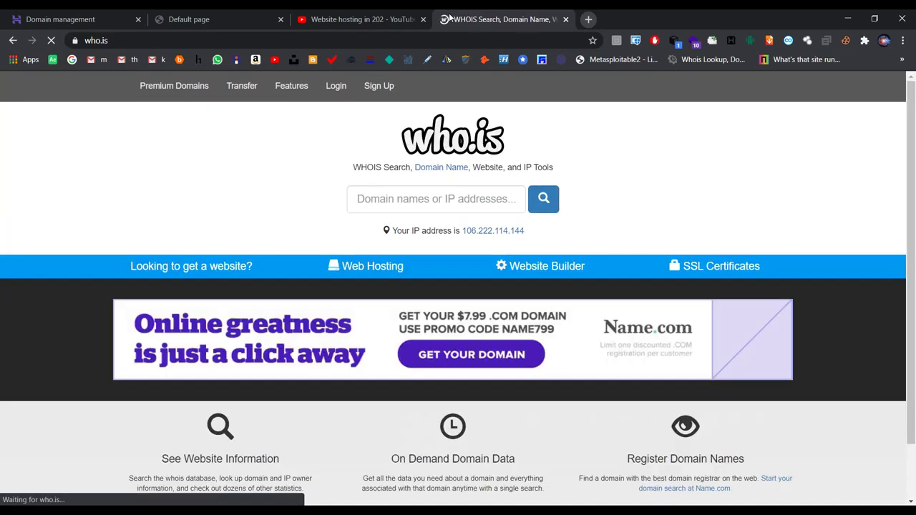
left_click(431, 205)
type("tamil")
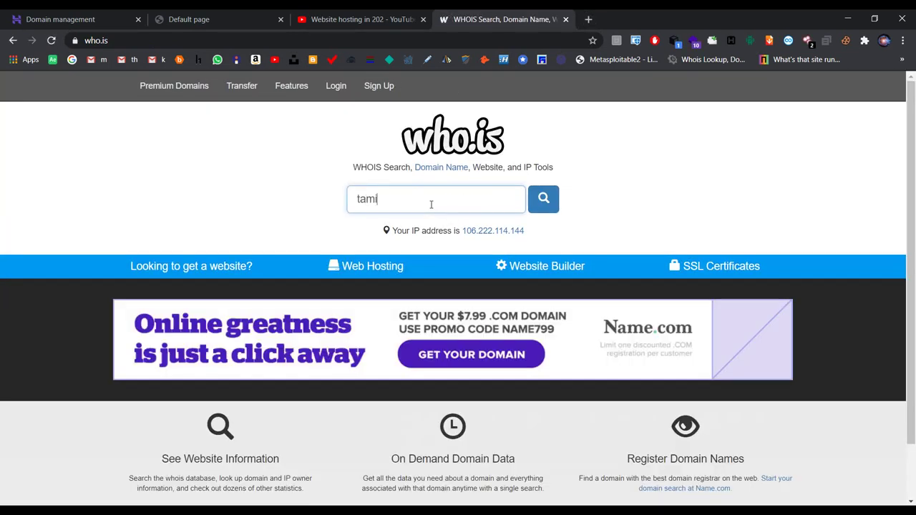
type("hacks.com")
left_click(541, 208)
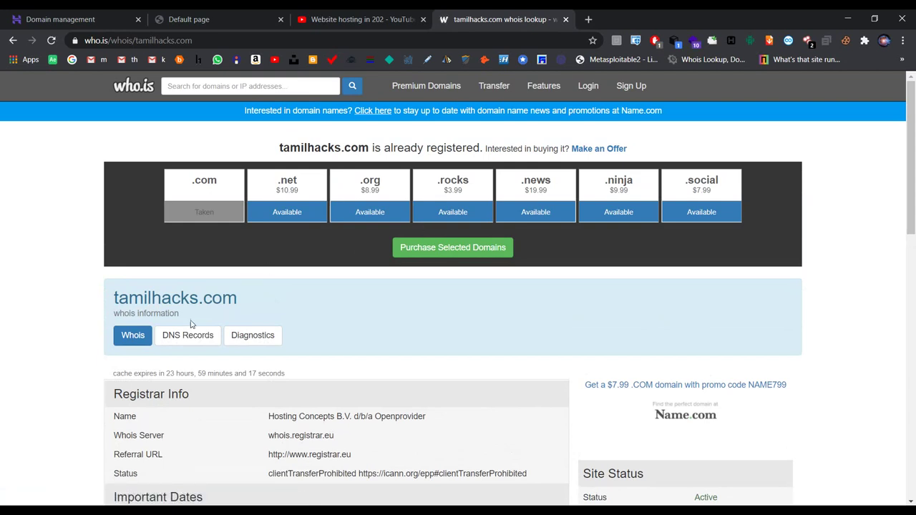
Step: Examine the registrar info, important dates and name servers in the tamilhacks.com whois record
scroll(184, 315, "down", 1)
scroll(184, 315, "down", 1)
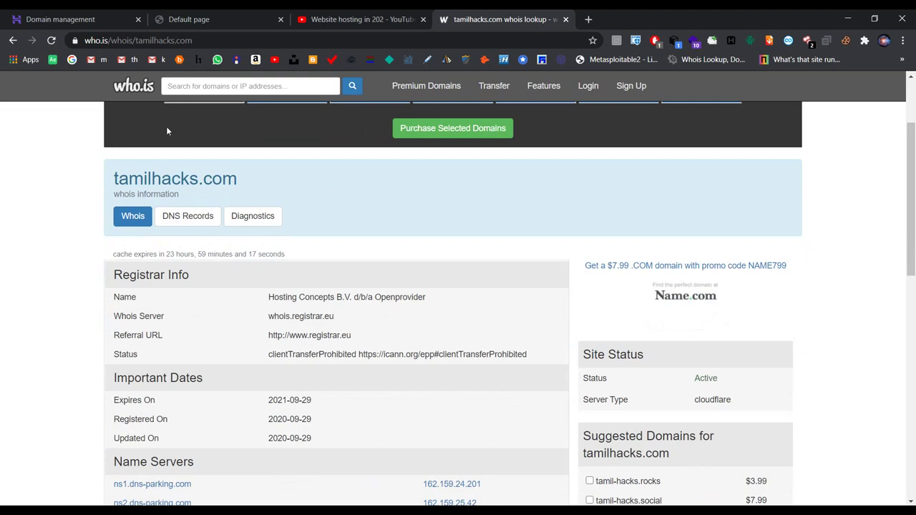
scroll(257, 238, "down", 1)
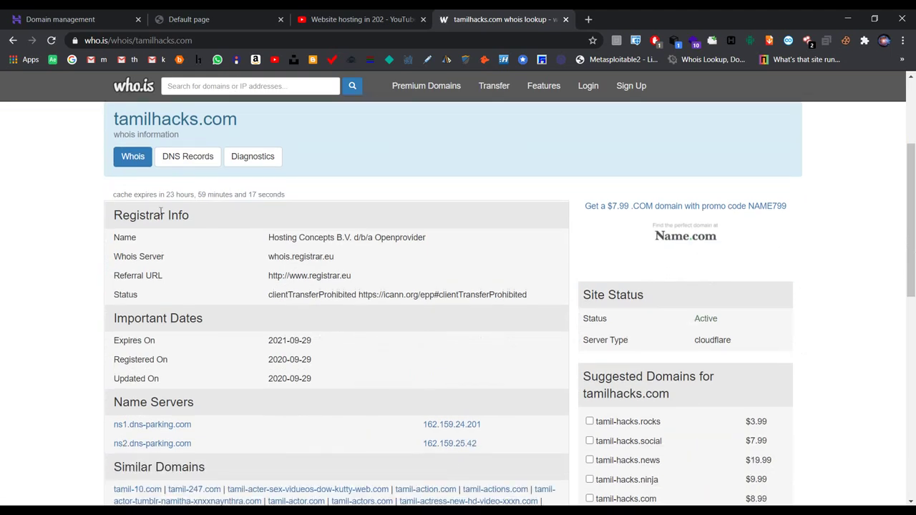
triple_click(147, 214)
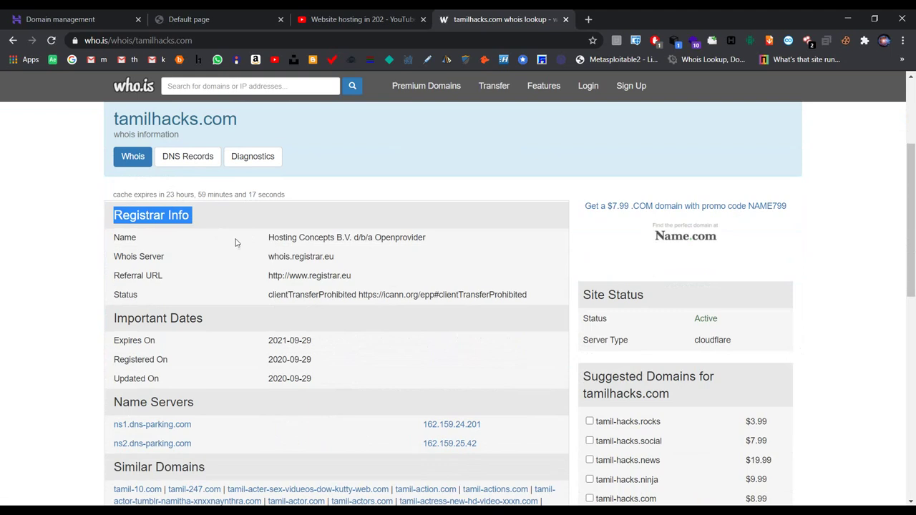
triple_click(277, 239)
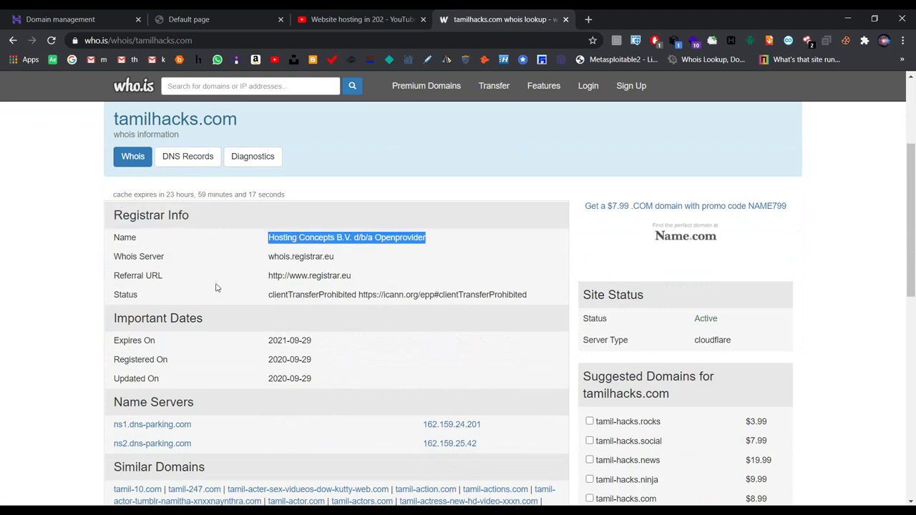
scroll(294, 309, "down", 2)
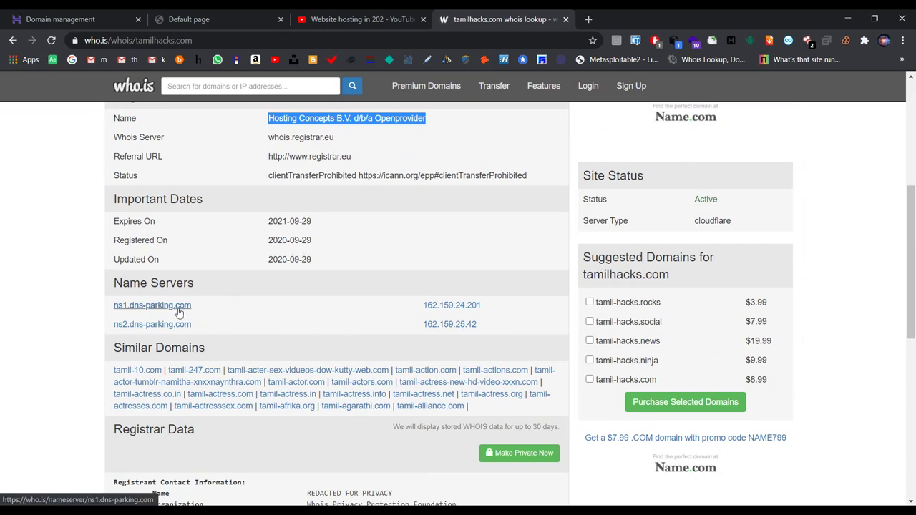
scroll(188, 317, "down", 2)
scroll(189, 317, "down", 2)
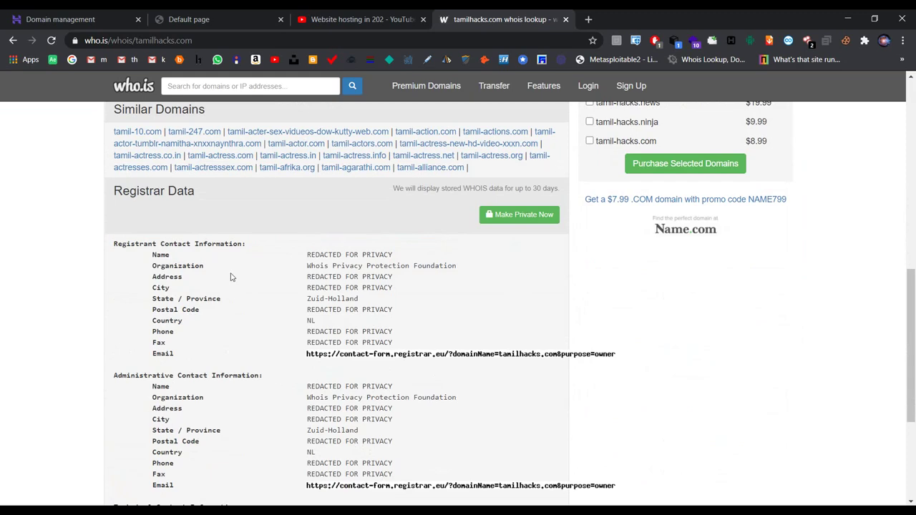
Step: Enlarge the whois page and inspect the values in the registrant contact information
key("ctrl+plus")
key("ctrl+plus")
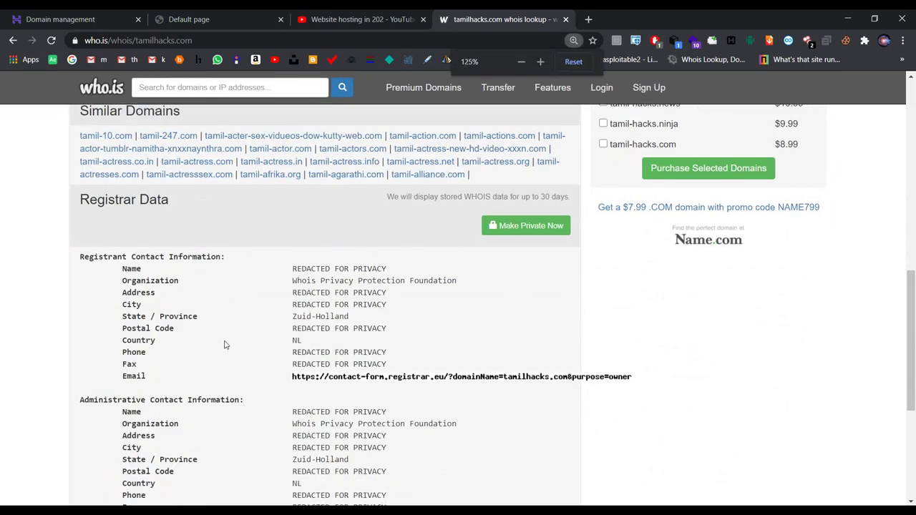
triple_click(274, 299)
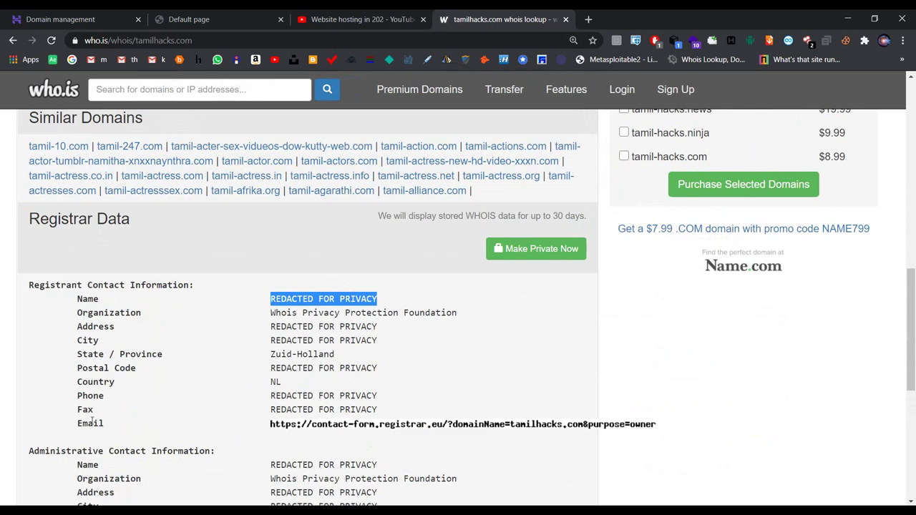
left_click_drag(271, 313, 394, 413)
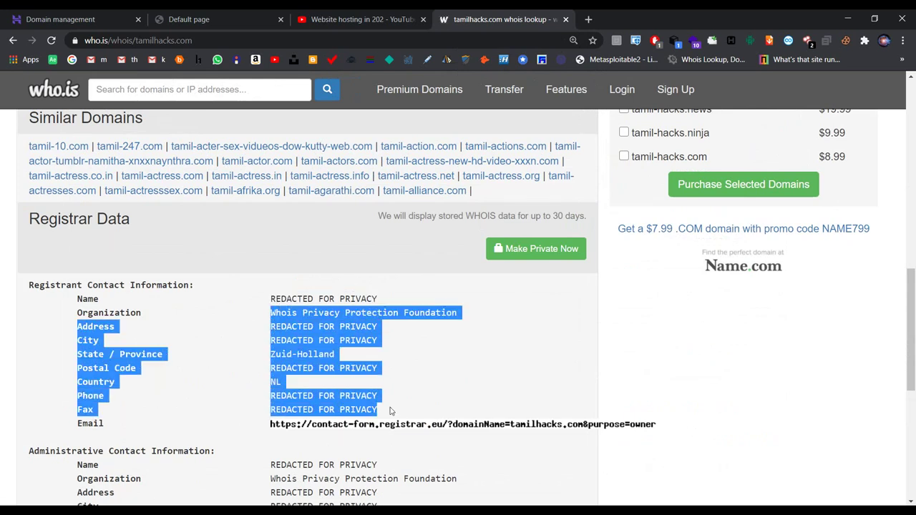
left_click(447, 372)
triple_click(302, 330)
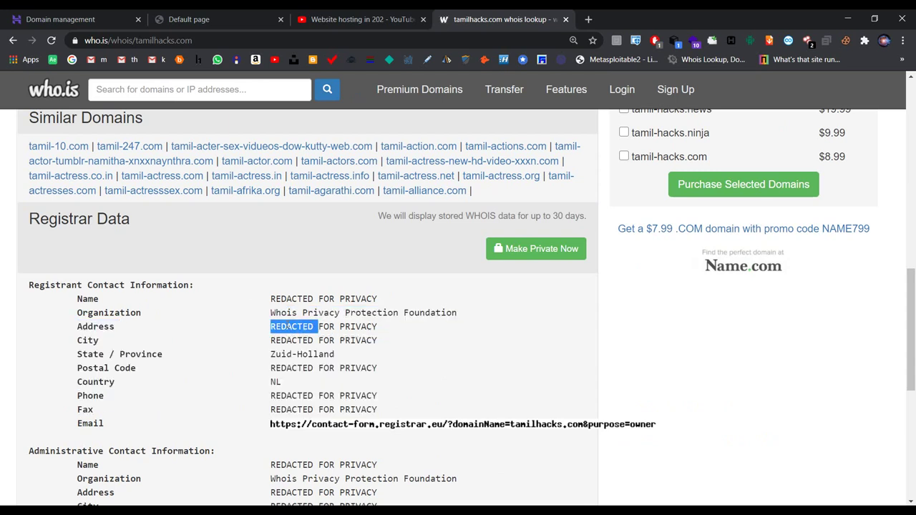
left_click(445, 342)
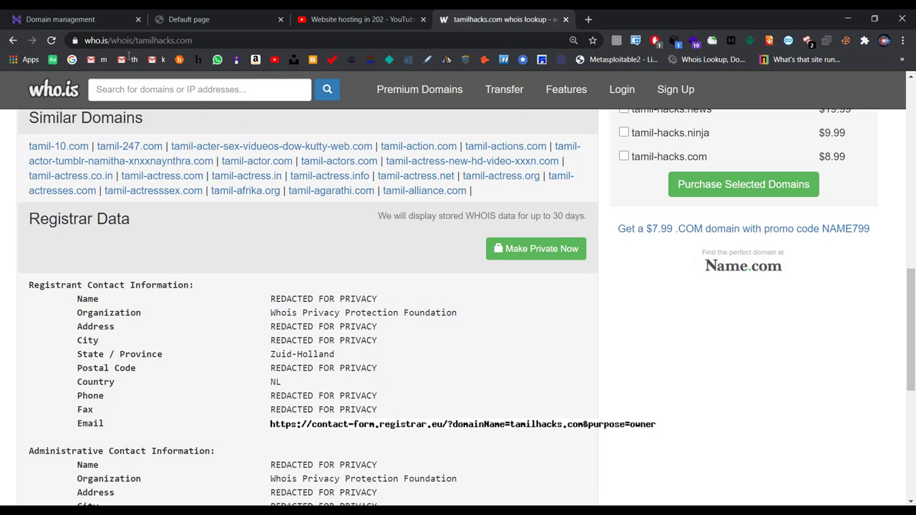
Step: Compare the domain's Privacy Protection setting in Hostinger with the registrant contact information on who.is
left_click(96, 18)
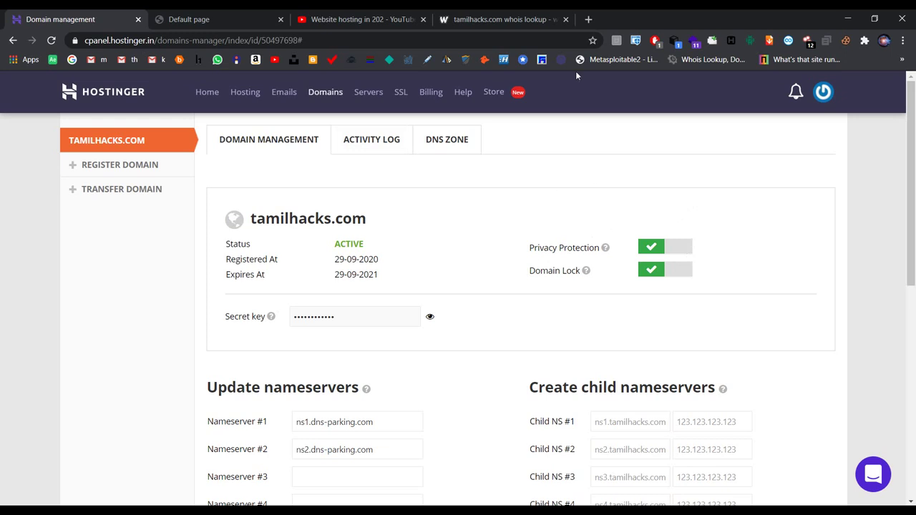
left_click(512, 22)
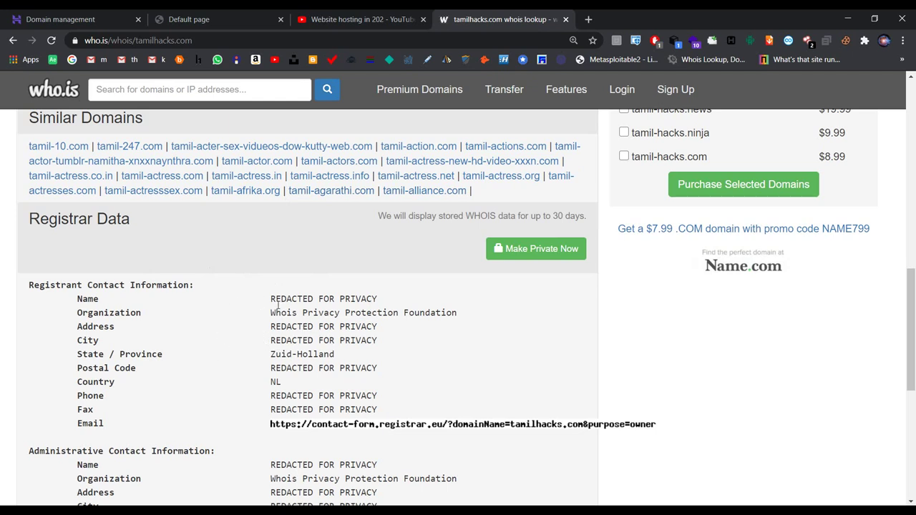
left_click_drag(275, 299, 384, 407)
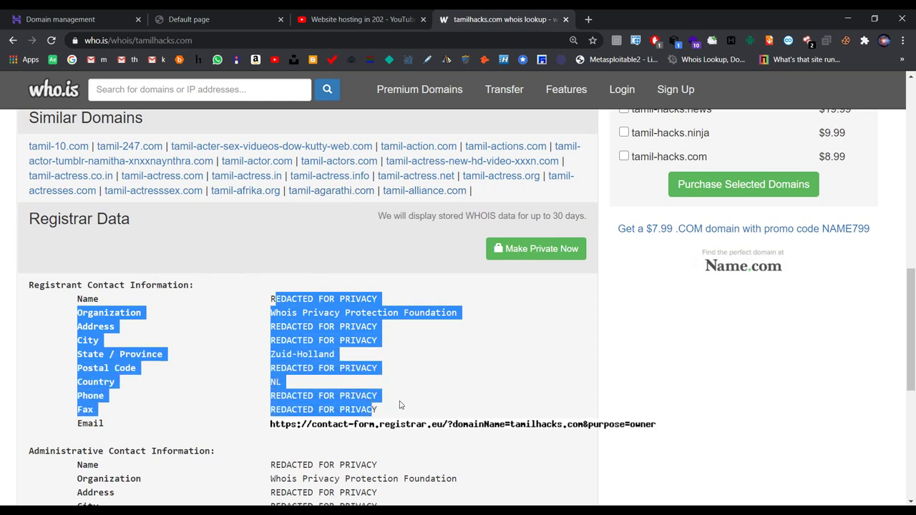
left_click(400, 405)
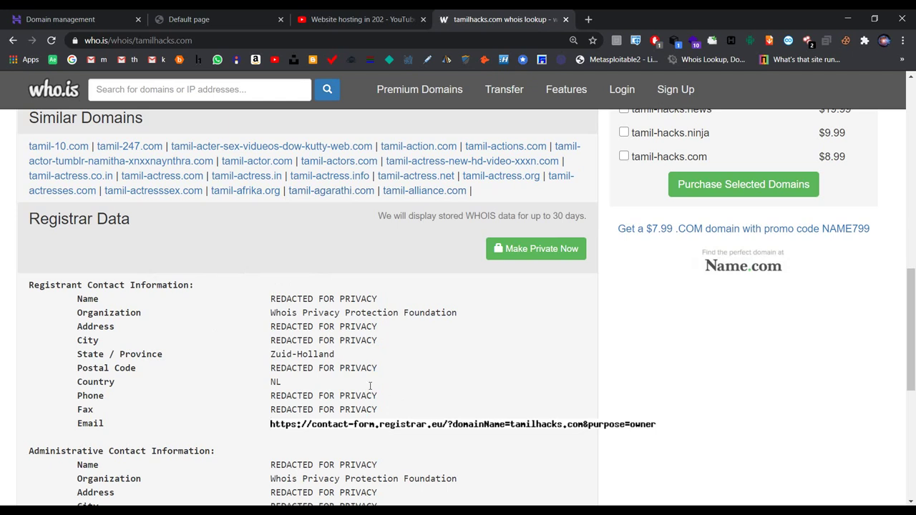
Step: Check the Domain Lock setting in Hostinger's domain management and open the tamilhacks.com hosting account from the home page
left_click(69, 13)
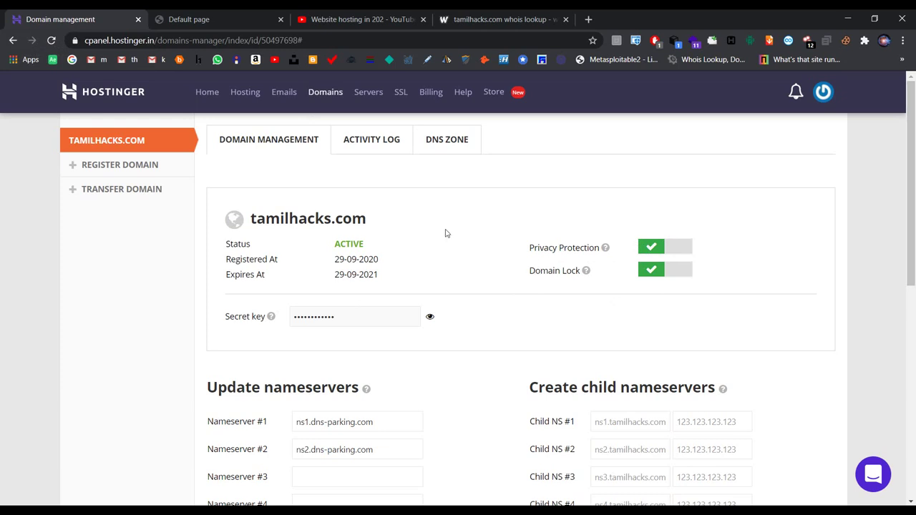
triple_click(311, 214)
left_click(393, 222)
mouse_move(587, 275)
left_click(214, 97)
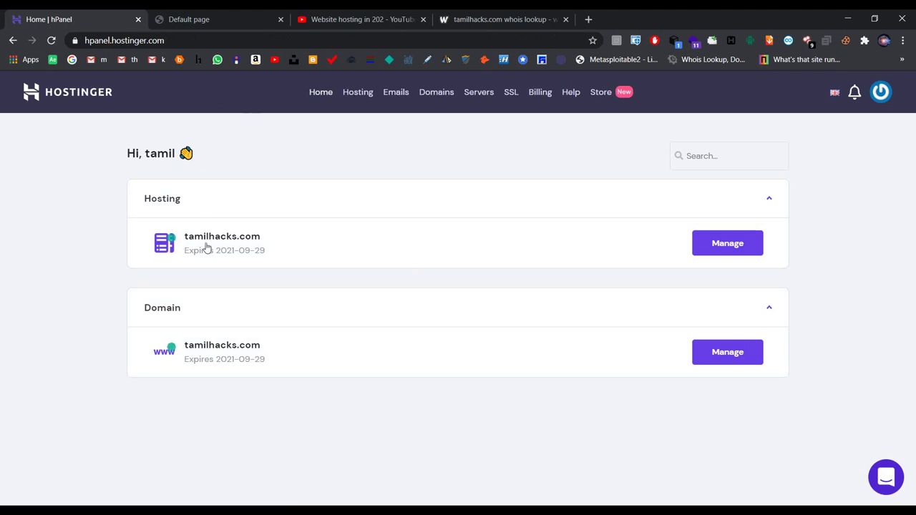
left_click(720, 250)
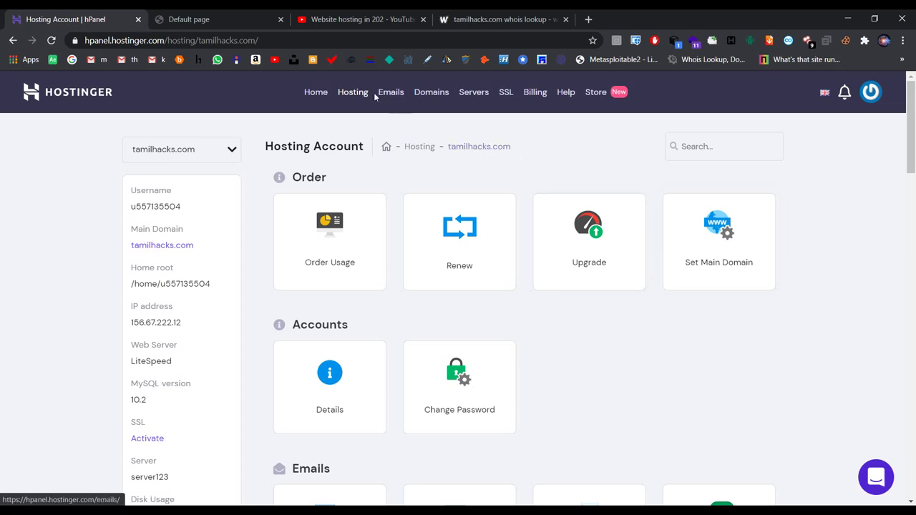
Step: Switch to the tamilhacks.com site, inspect its full https address and reload the page
left_click(171, 15)
left_click(169, 41)
left_click(194, 40)
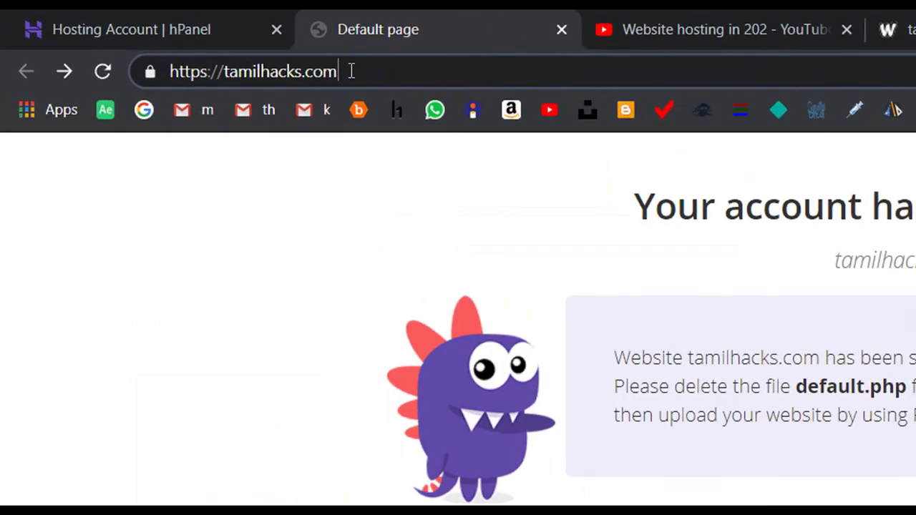
left_click_drag(175, 39, 115, 55)
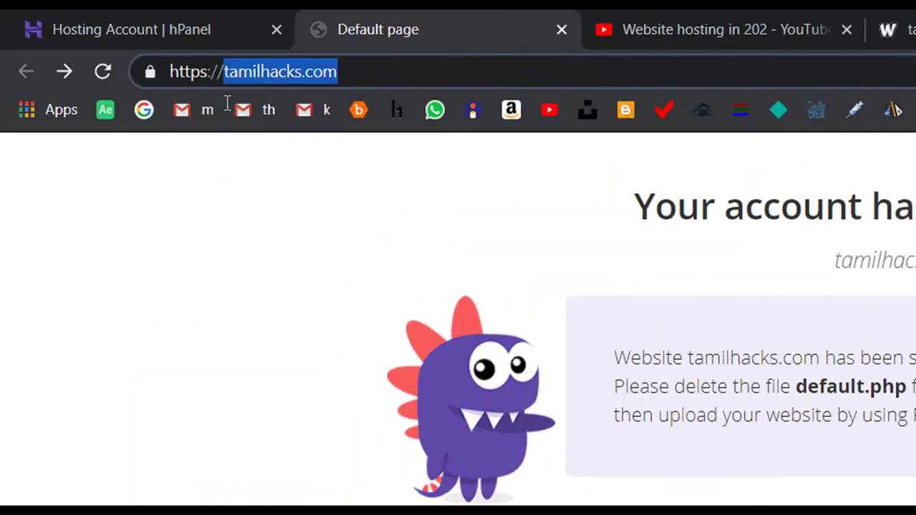
left_click(356, 71)
left_click(104, 71)
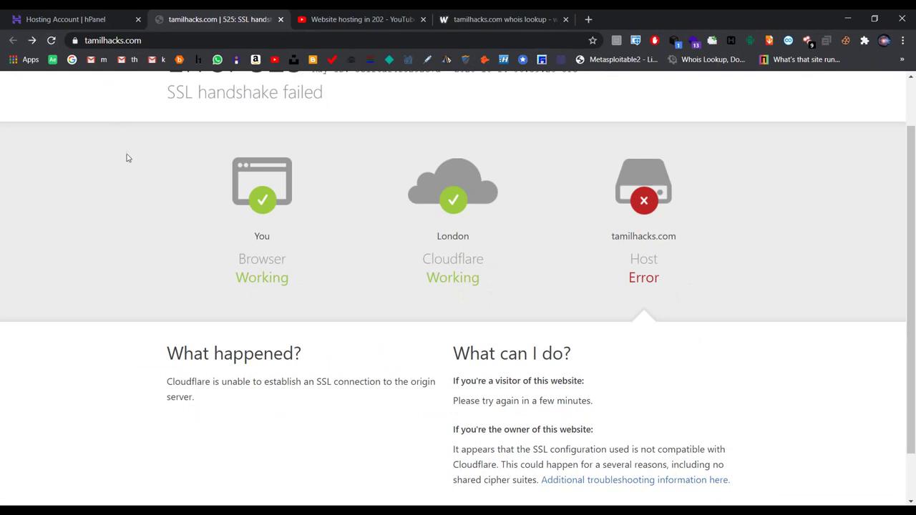
Step: Reload the tamilhacks.com page again and read the reason given under the error heading
scroll(218, 157, "up", 1)
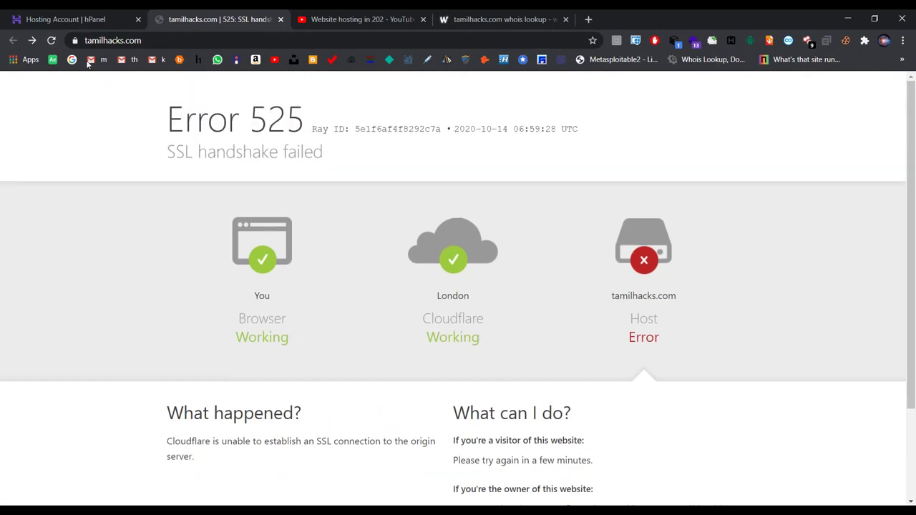
left_click(51, 41)
left_click_drag(176, 154, 384, 160)
left_click(387, 162)
left_click_drag(174, 152, 380, 156)
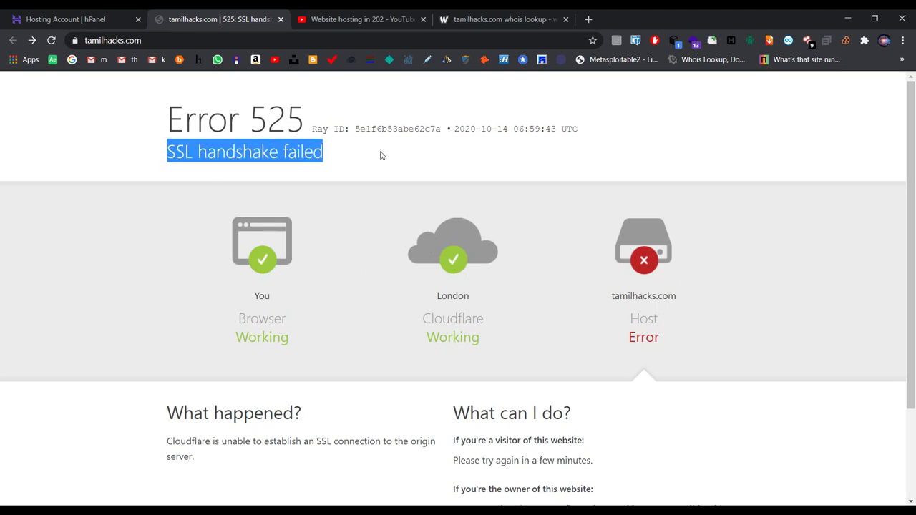
left_click(389, 160)
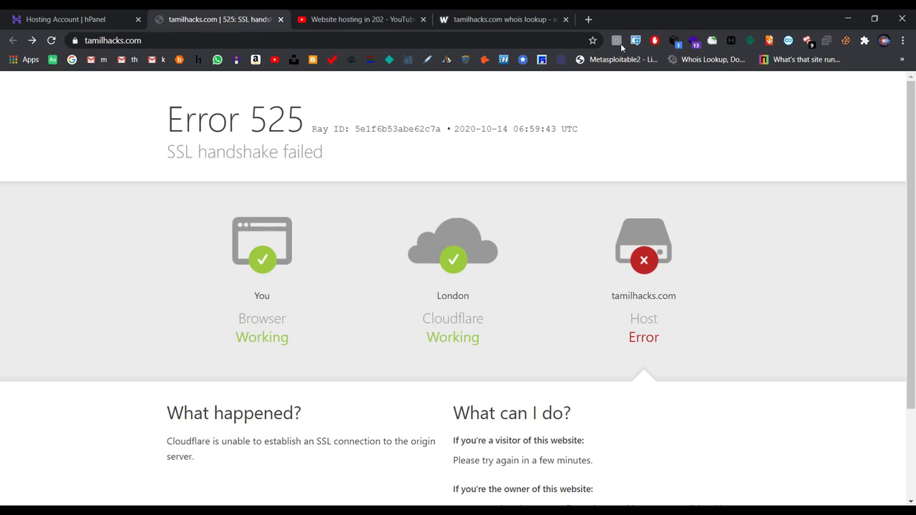
Step: Search Google for "what is ssl certificate" in a new browser tab
left_click(589, 19)
type("what")
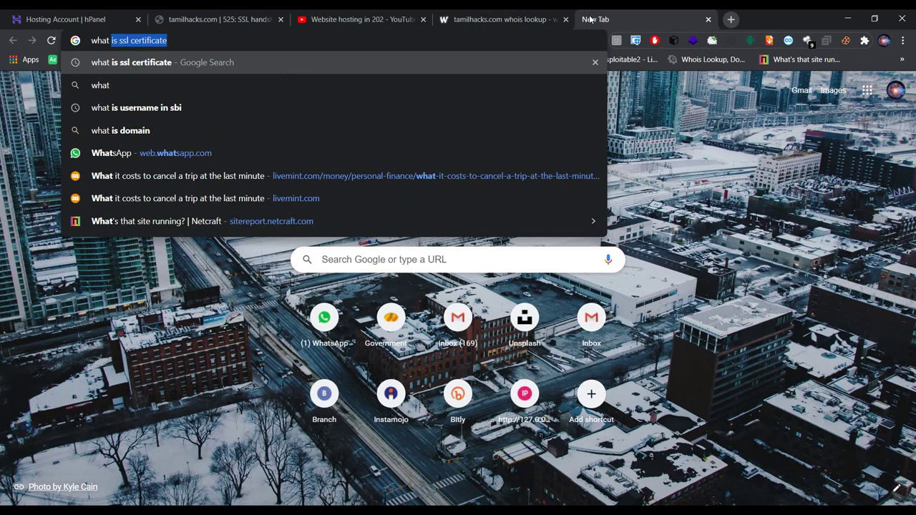
key("Right")
key("Return")
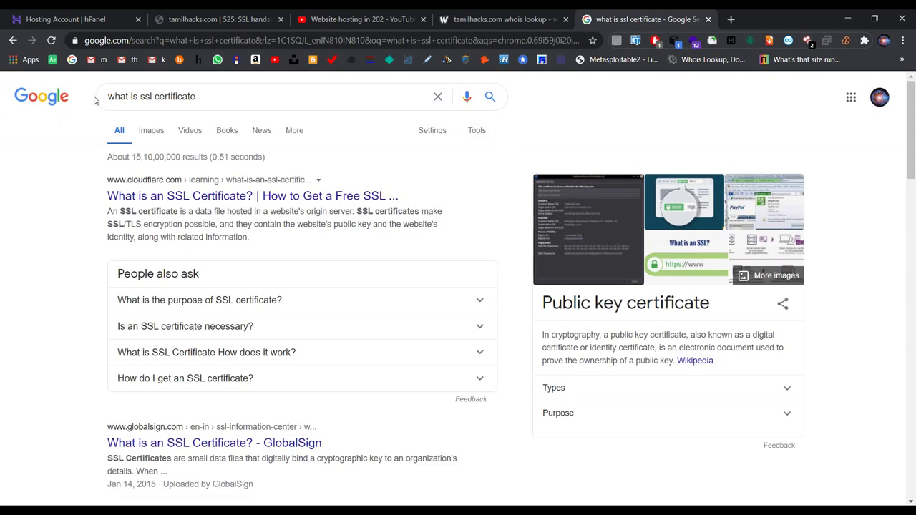
Step: Inspect the full https address of the Google results page and show the site's connection security information
left_click(96, 41)
left_click(98, 41)
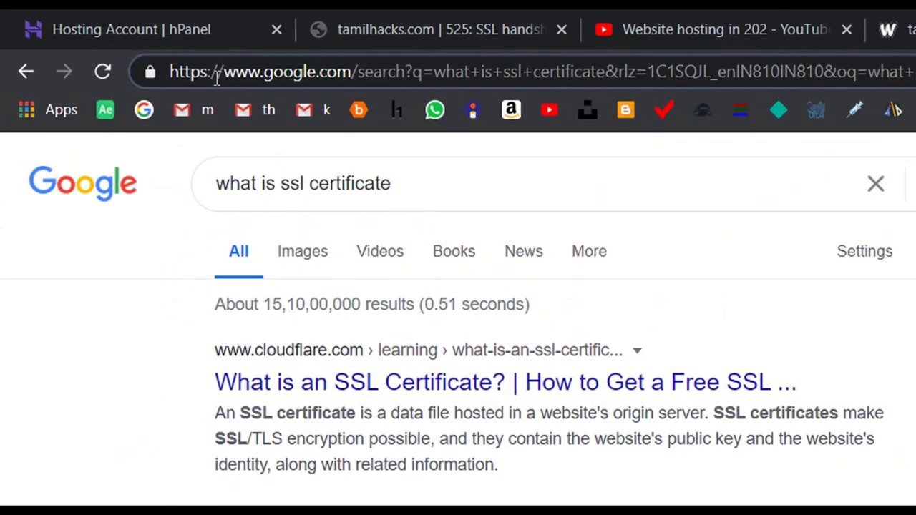
left_click(150, 72)
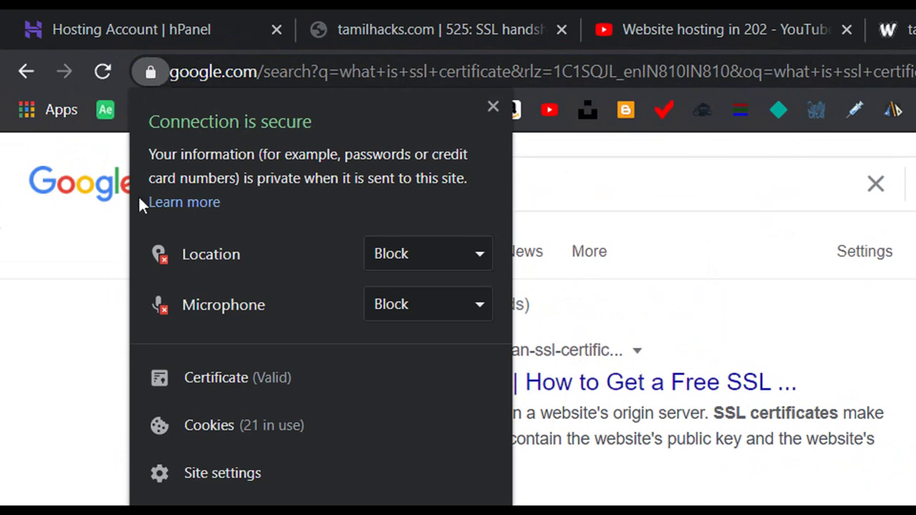
Step: Return to the tamilhacks.com hosting account in hPanel and open the SSL activation page from the account details
left_click(100, 317)
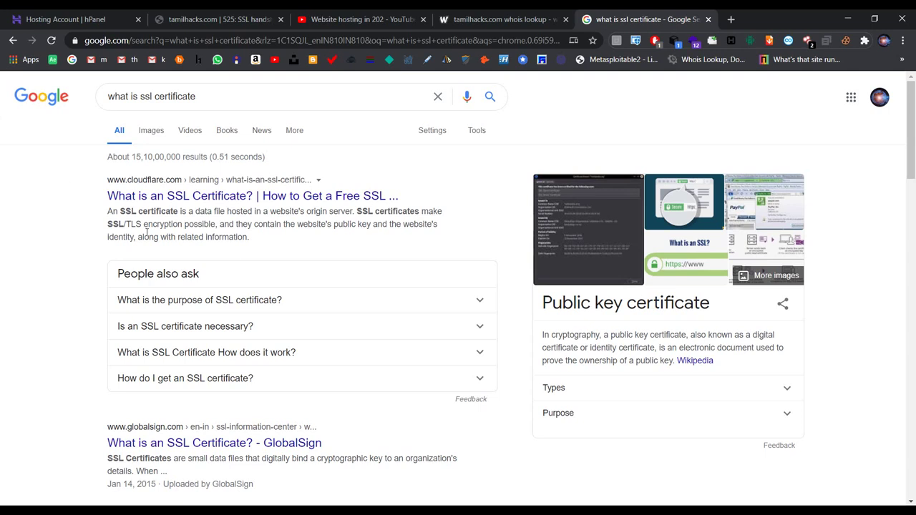
left_click(216, 20)
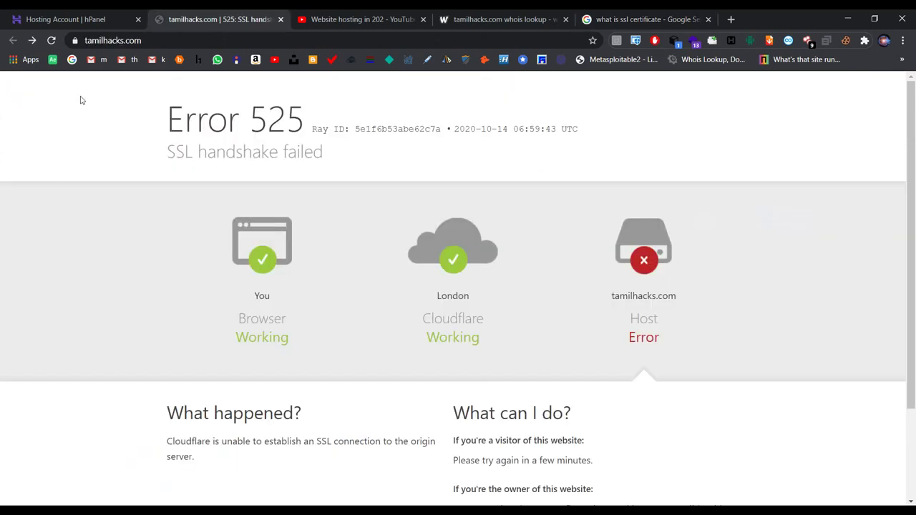
left_click(100, 27)
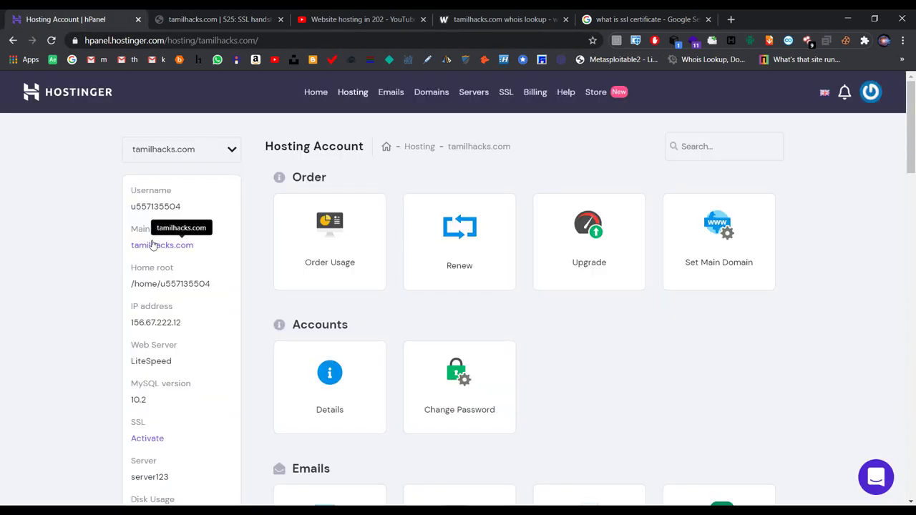
scroll(151, 244, "down", 1)
scroll(174, 275, "down", 1)
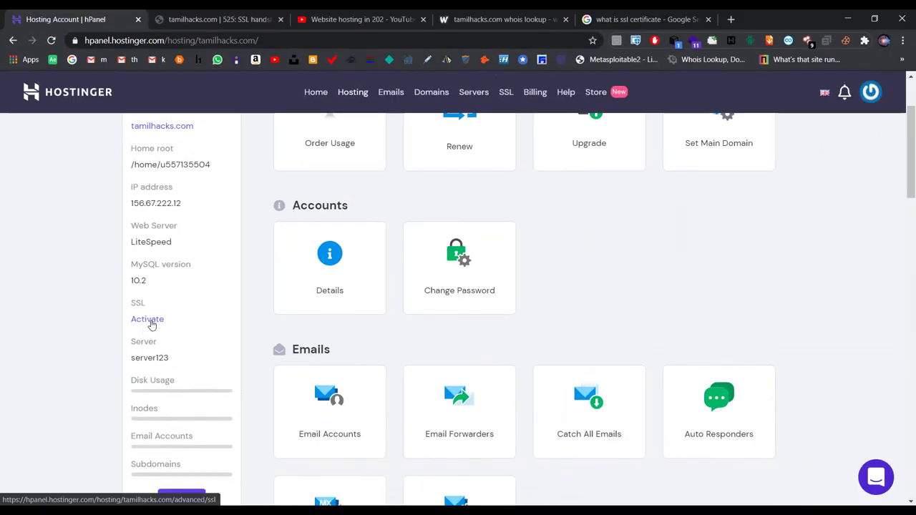
left_click(147, 320)
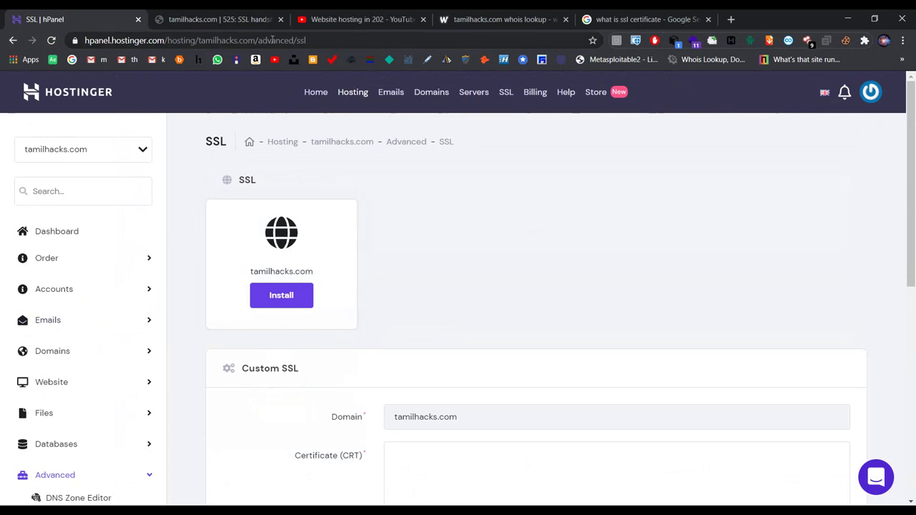
Step: Compare the reason under the tamilhacks.com error heading with the SSL page in hPanel
key("ctrl+Tab")
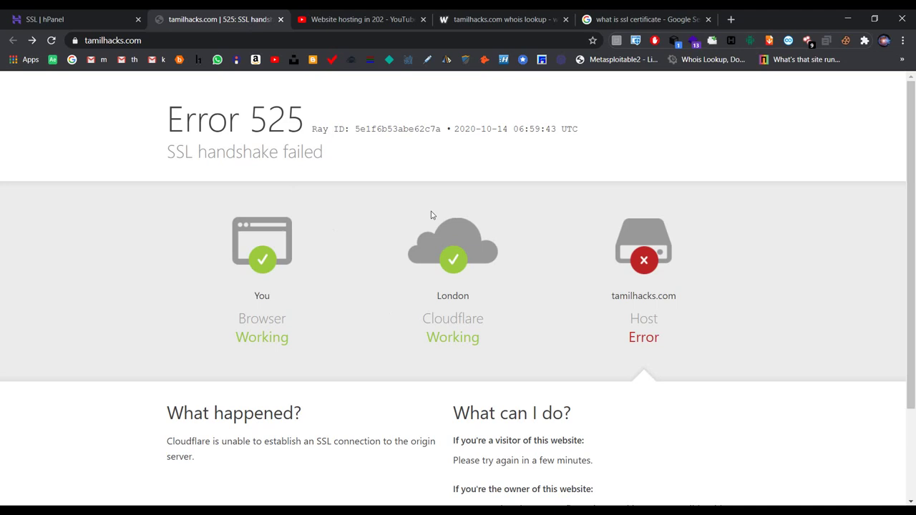
left_click_drag(165, 158, 327, 153)
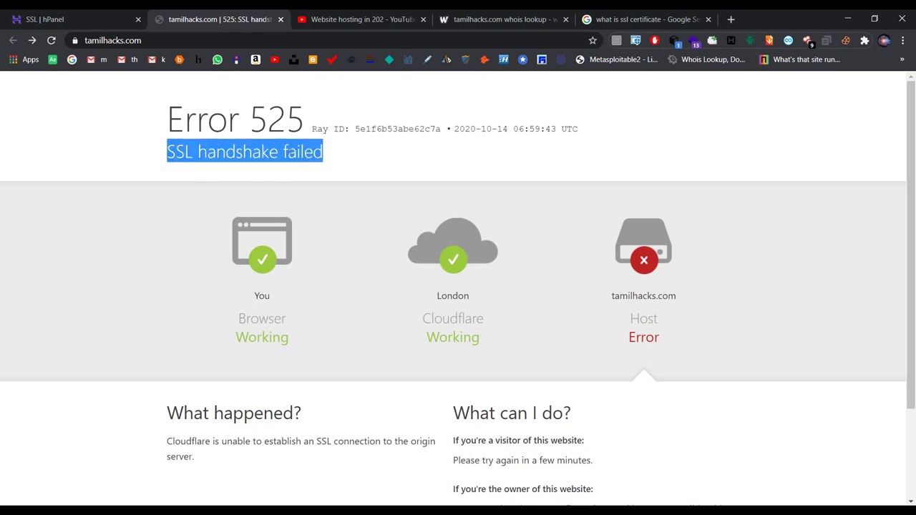
left_click(432, 158)
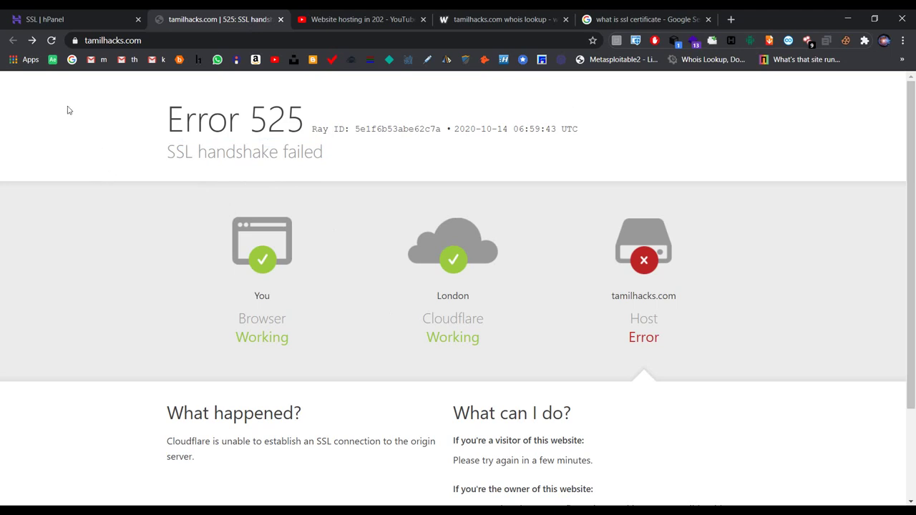
left_click(75, 15)
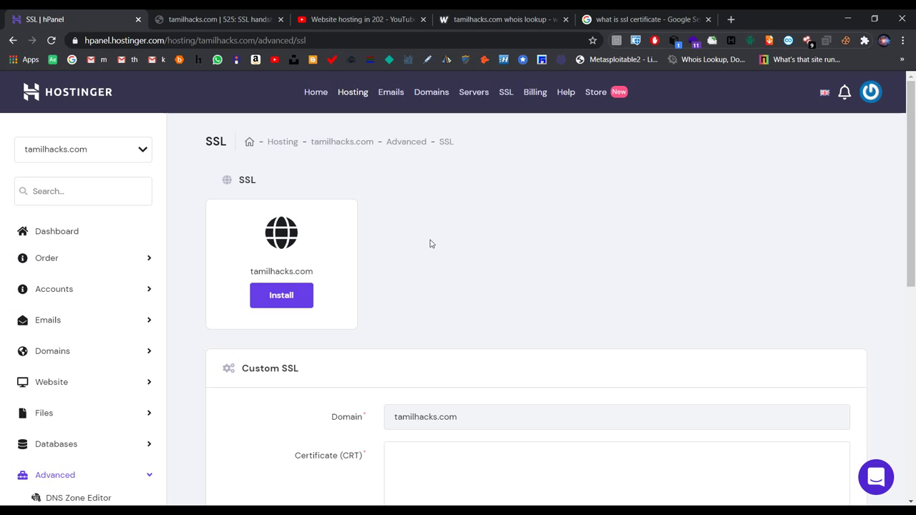
left_click(244, 16)
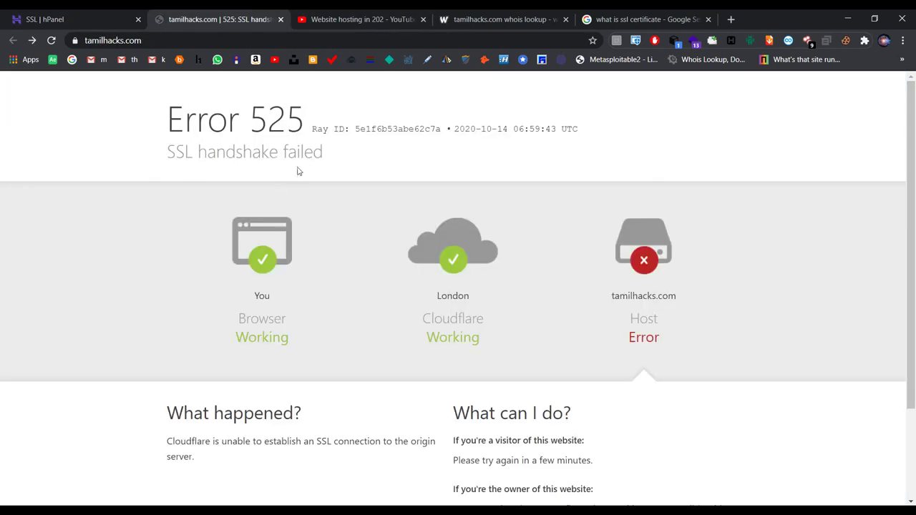
Step: Install the SSL certificate for tamilhacks.com in hPanel and check the account notifications
left_click(83, 16)
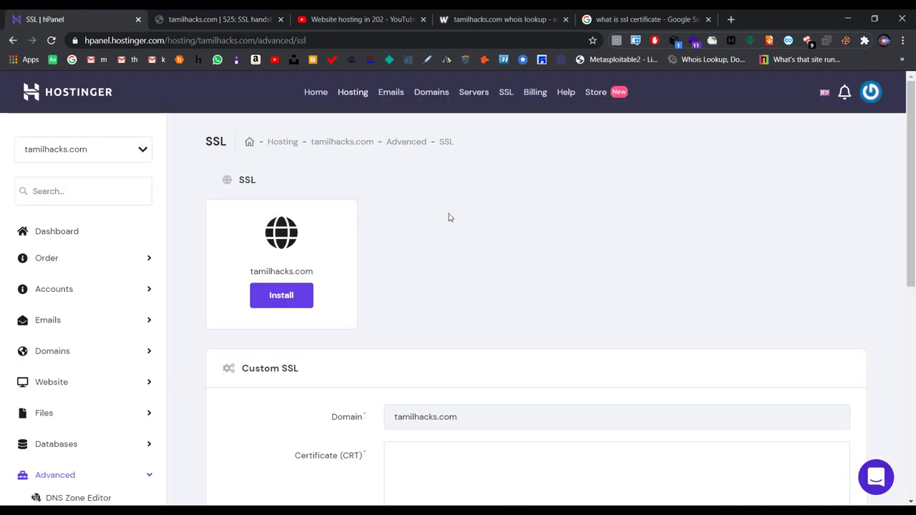
scroll(449, 218, "down", 1)
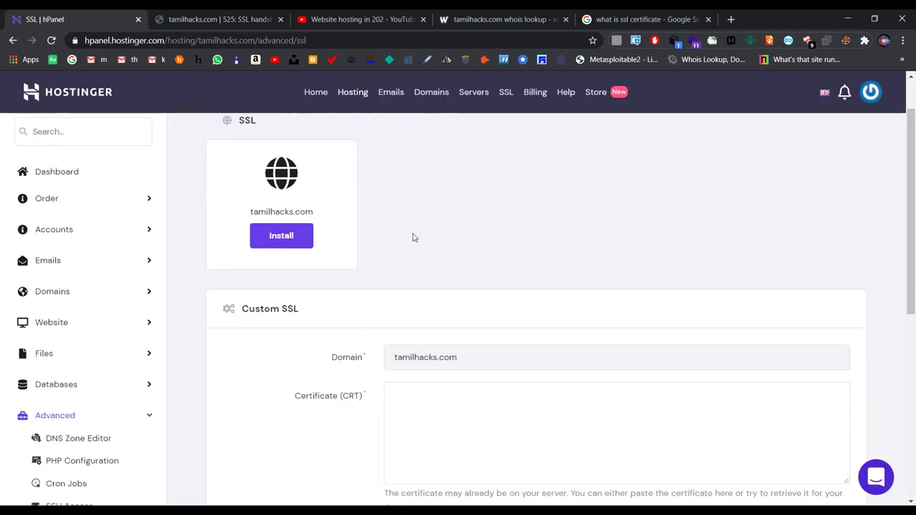
left_click(282, 236)
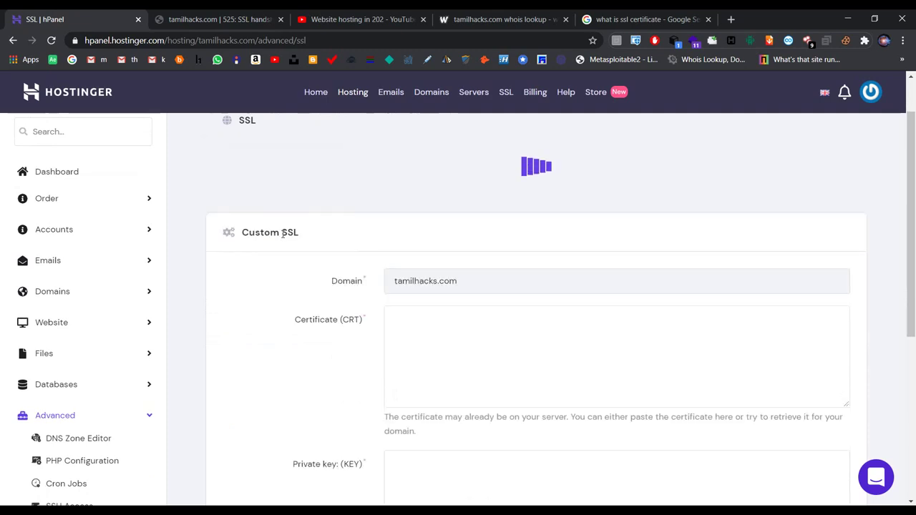
scroll(307, 212, "up", 1)
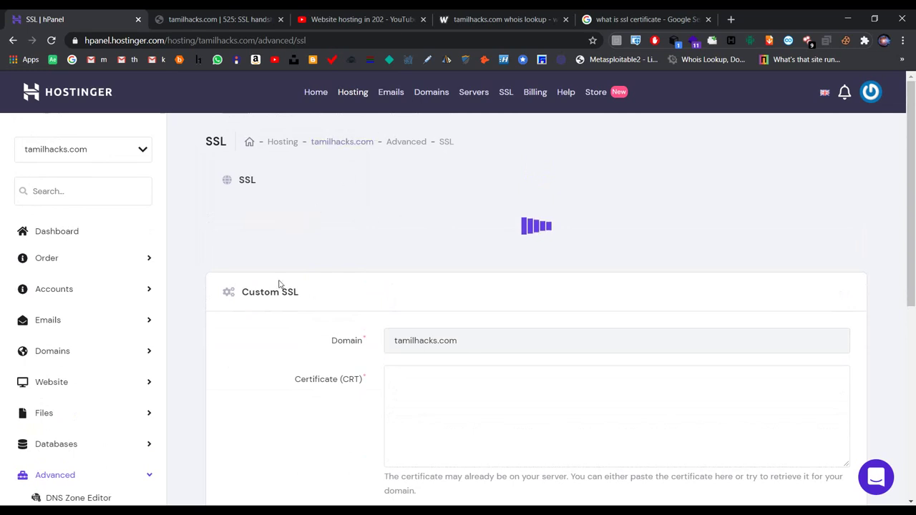
scroll(262, 321, "down", 5)
scroll(262, 322, "up", 5)
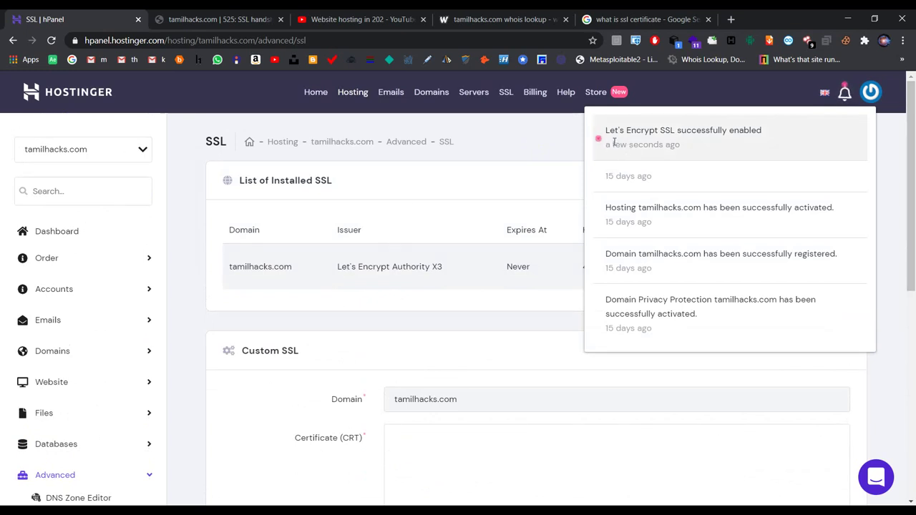
left_click(479, 202)
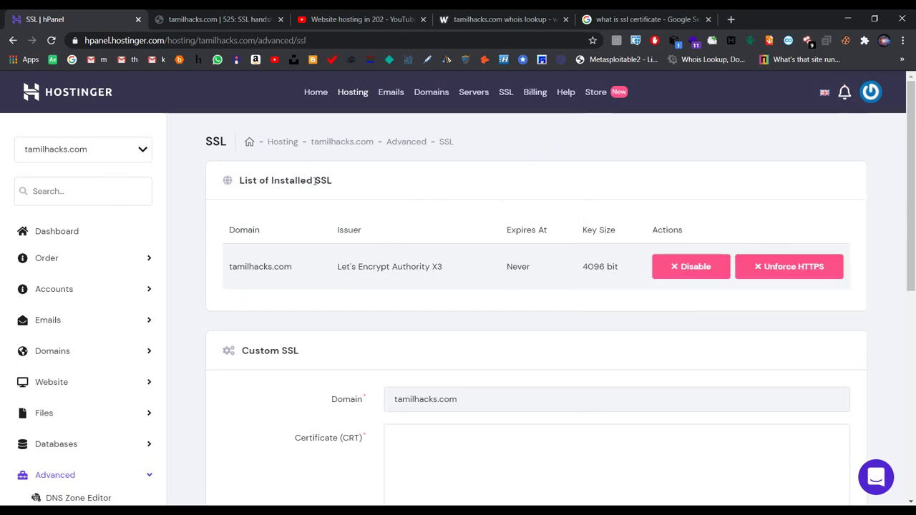
Step: Review the installed certificate's domain, issuer, expiry and key size in the list of installed SSL
double_click(269, 267)
triple_click(284, 271)
triple_click(363, 269)
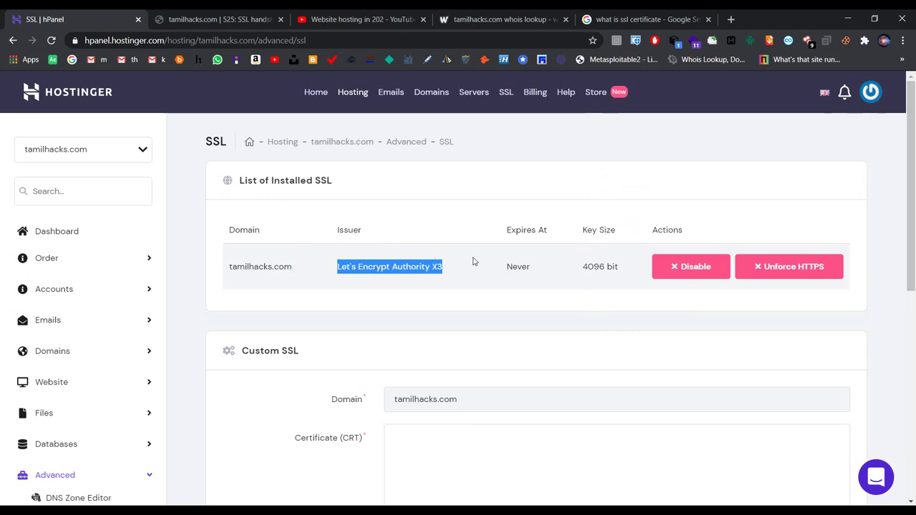
double_click(527, 266)
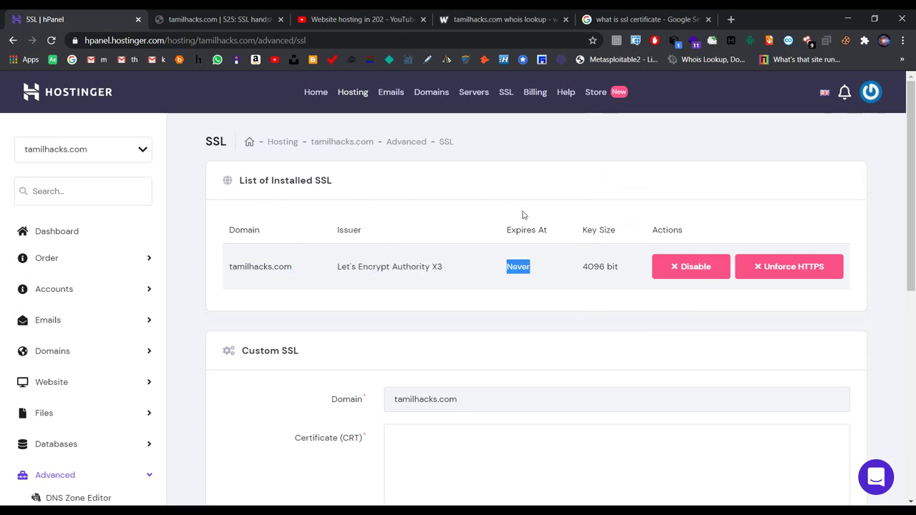
left_click(538, 276)
double_click(597, 268)
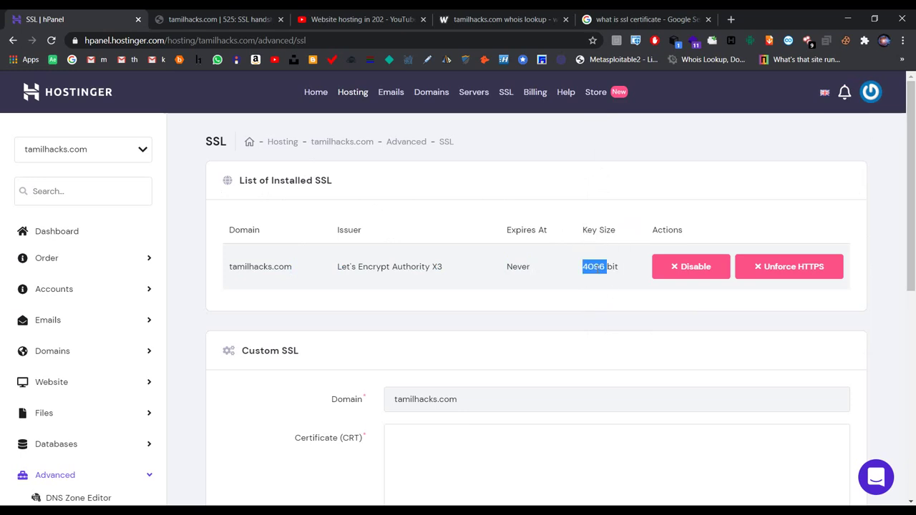
left_click(603, 303)
Step: Reload the tamilhacks.com site, then inspect its full address and connection security information
left_click(252, 26)
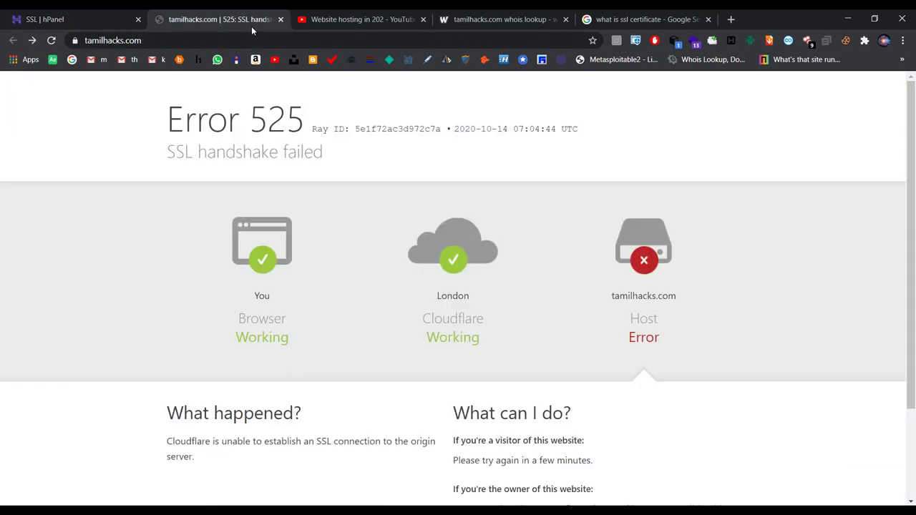
left_click(51, 40)
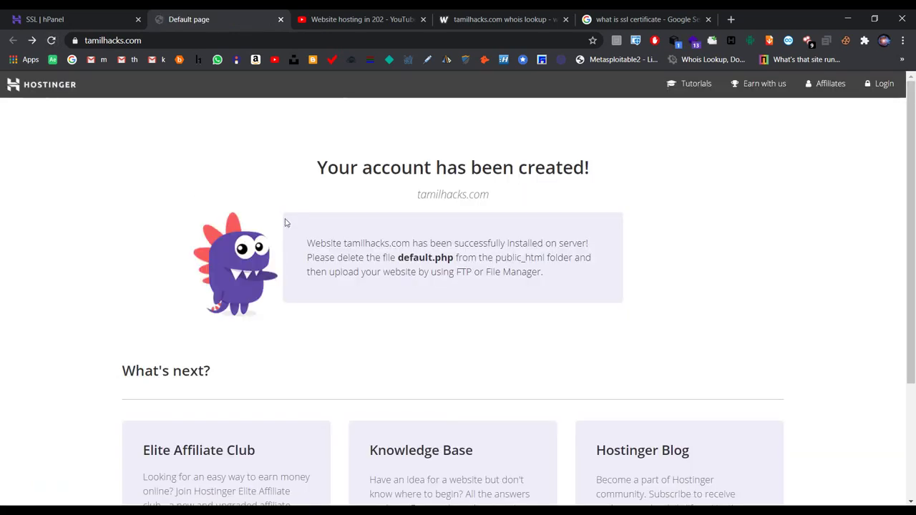
left_click(172, 37)
double_click(174, 37)
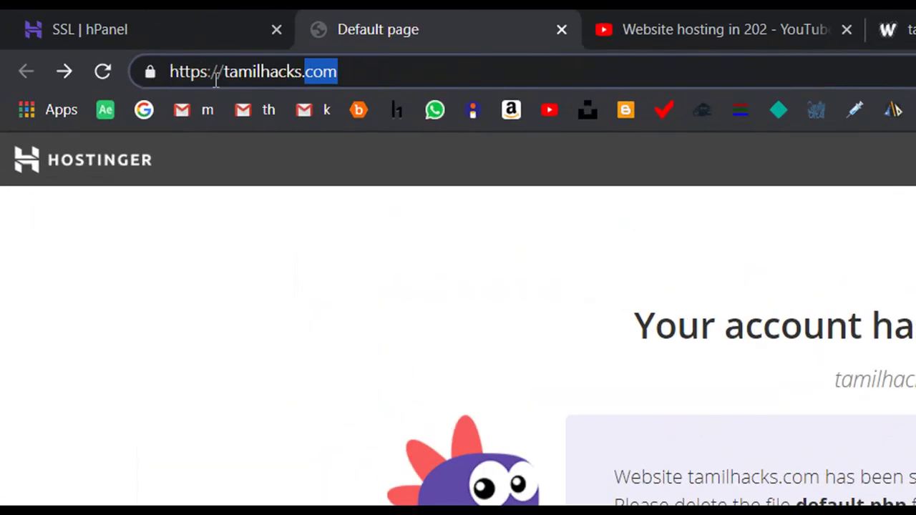
key("Right")
left_click(151, 72)
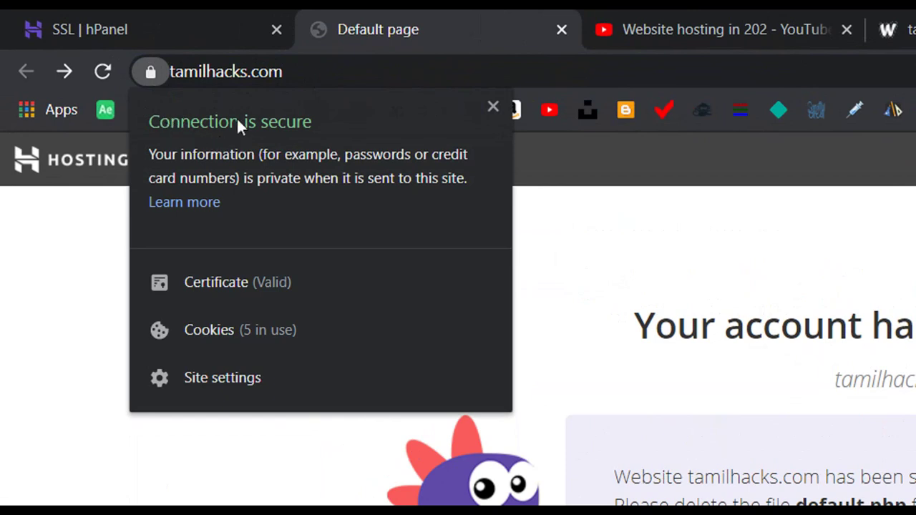
left_click(301, 75)
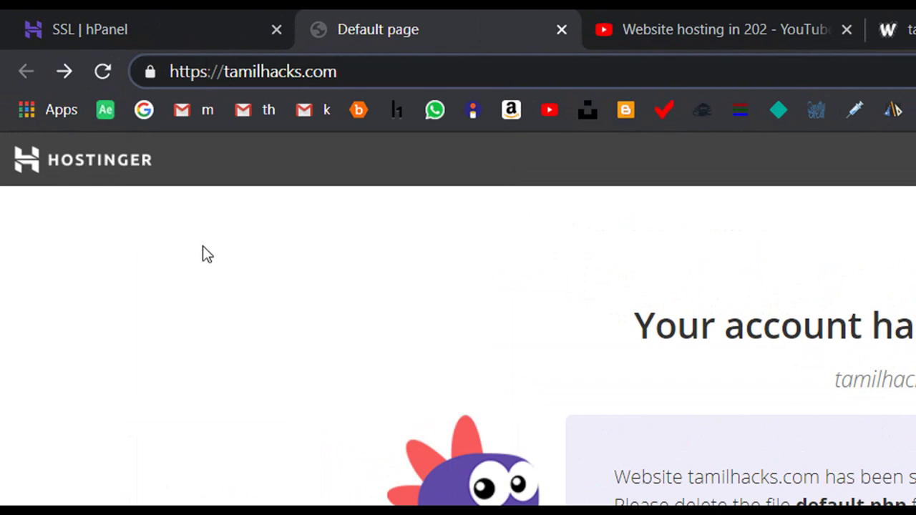
key("BackSpace")
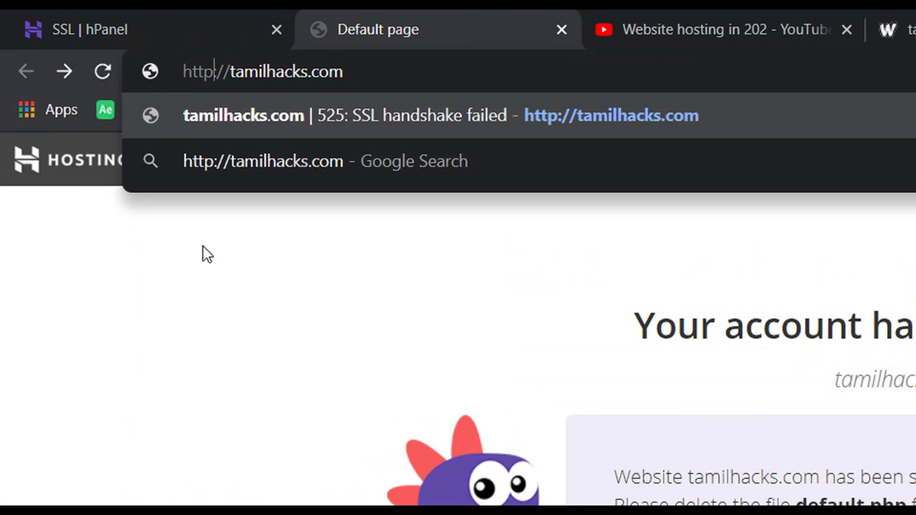
key("Return")
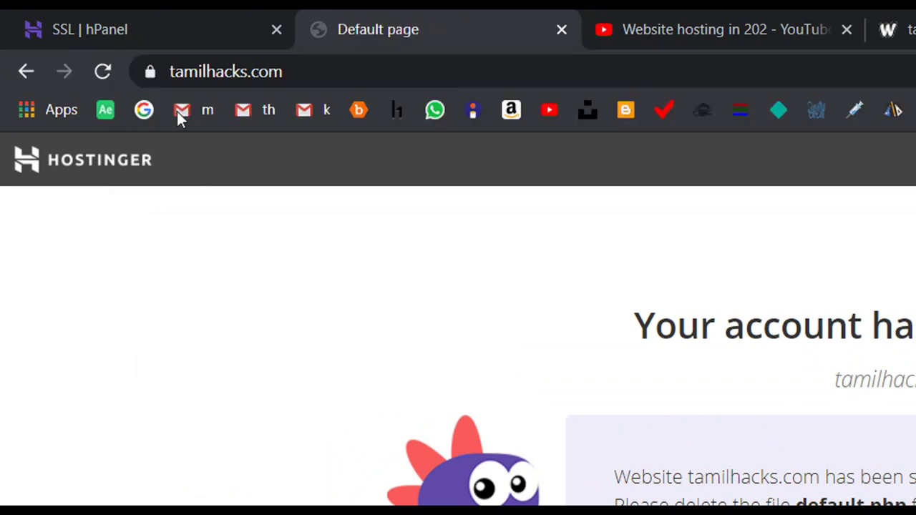
left_click(152, 72)
double_click(317, 76)
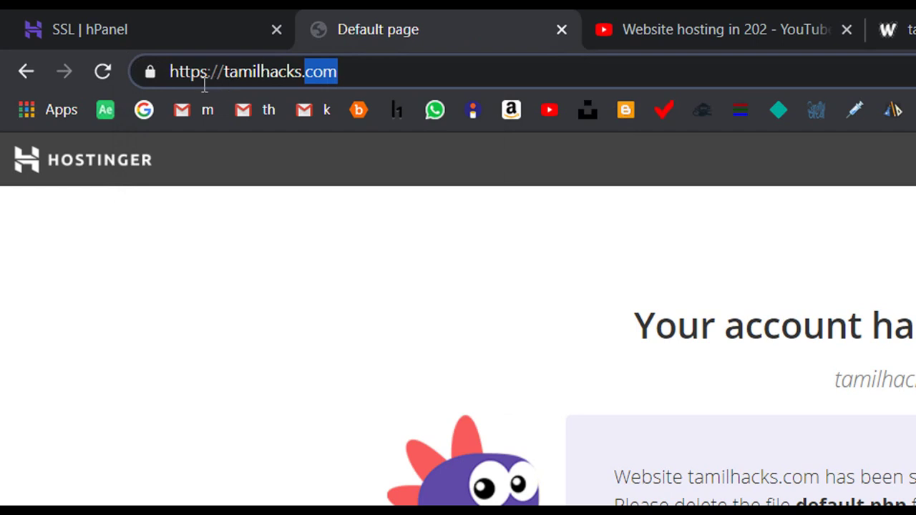
left_click(150, 74)
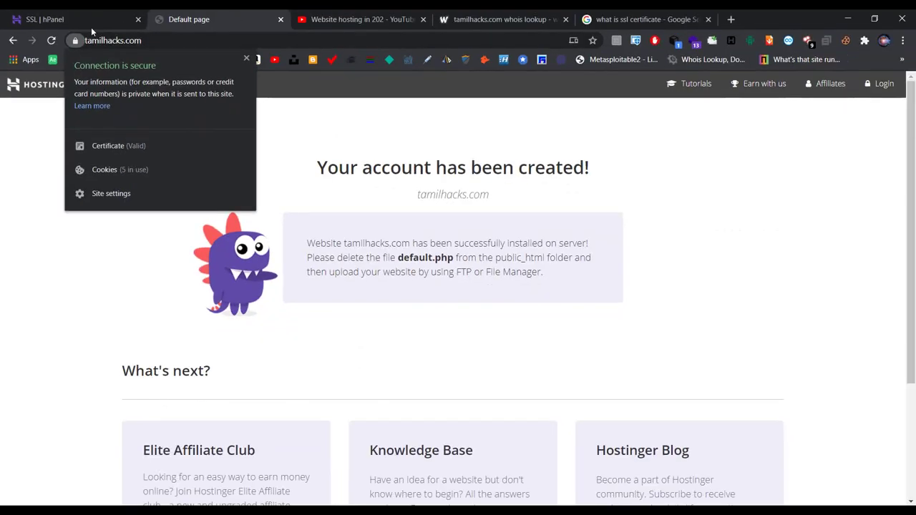
Step: Revisit the installed SSL list in hPanel and recheck the connection security information on the tamilhacks.com site
left_click(90, 29)
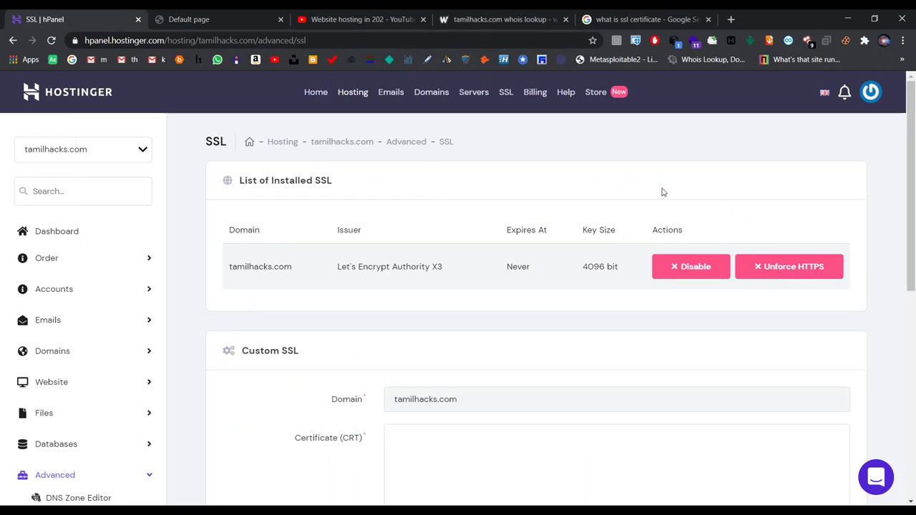
left_click(257, 25)
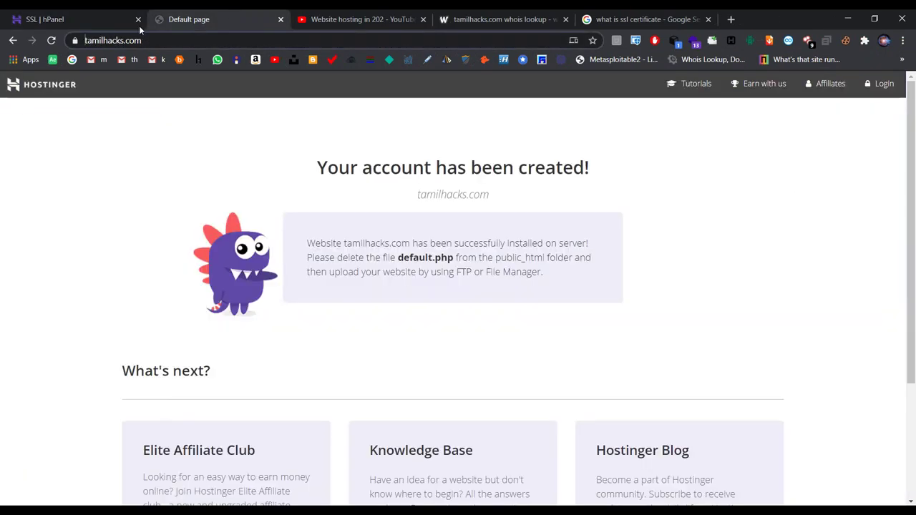
left_click(74, 41)
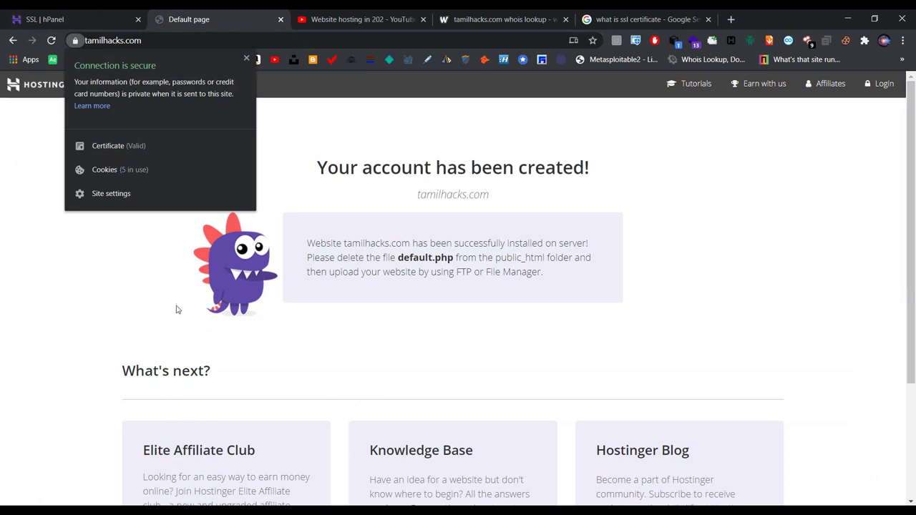
left_click(98, 305)
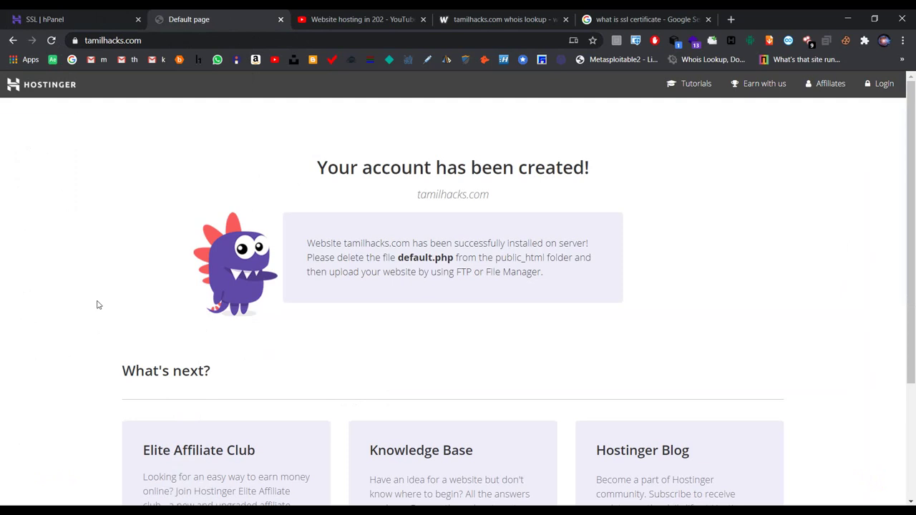
Step: View the Google results on SSL certificates again, then show the connection security information for tamilhacks.com
left_click(640, 19)
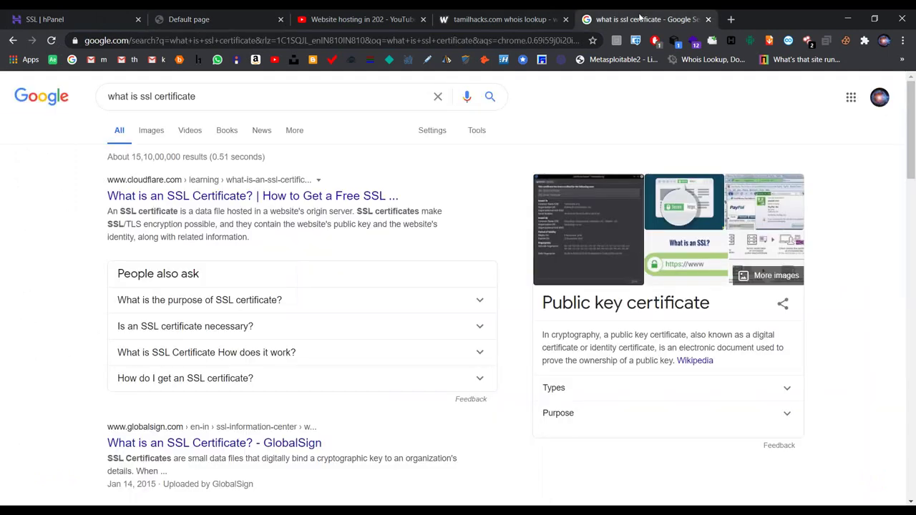
left_click(176, 15)
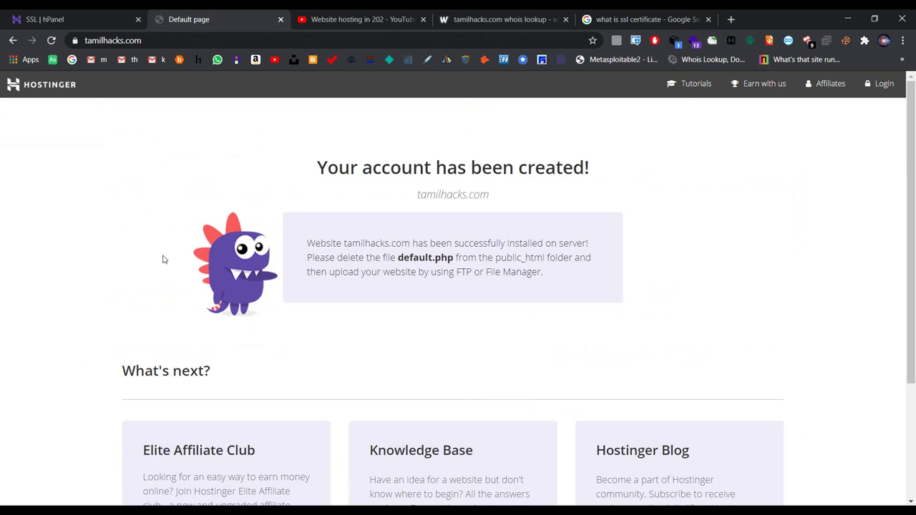
left_click(74, 40)
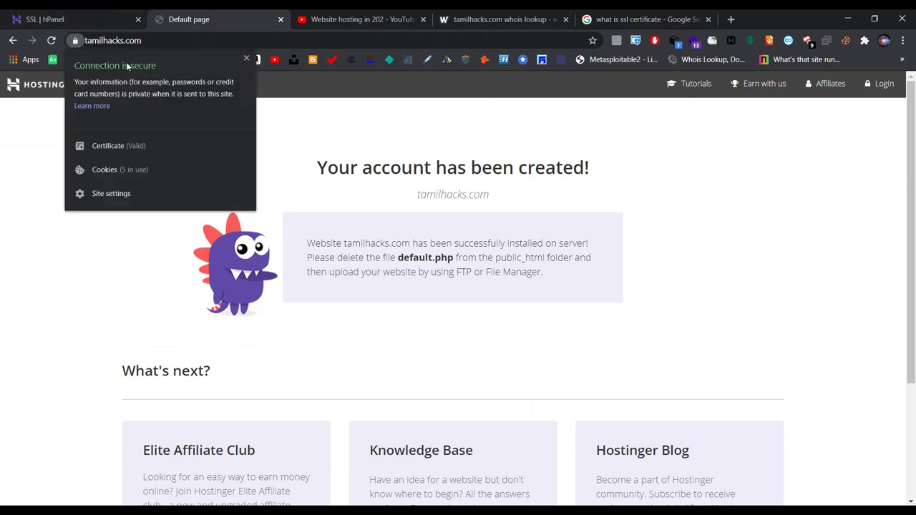
Step: Recheck the connection security information for tamilhacks.com, revisiting the installed SSL list in hPanel and the domain's whois lookup in between
left_click(103, 270)
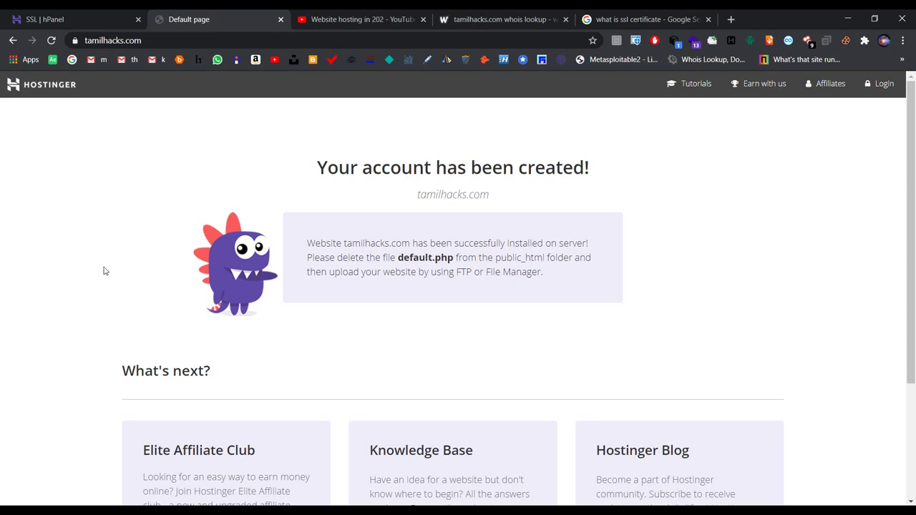
left_click(79, 43)
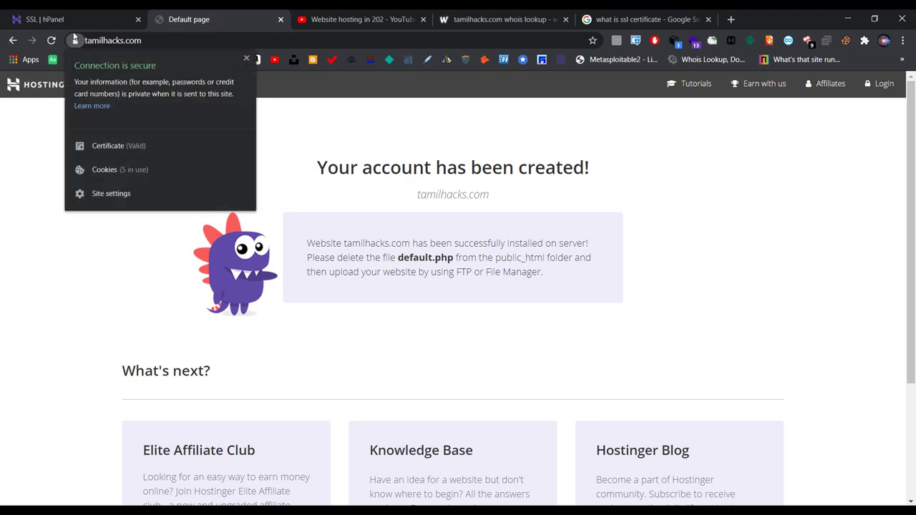
left_click(62, 16)
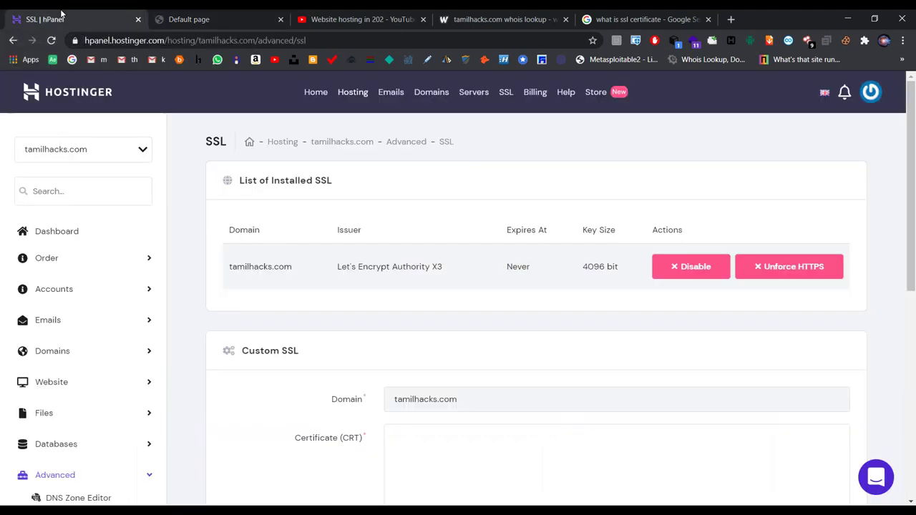
left_click(201, 18)
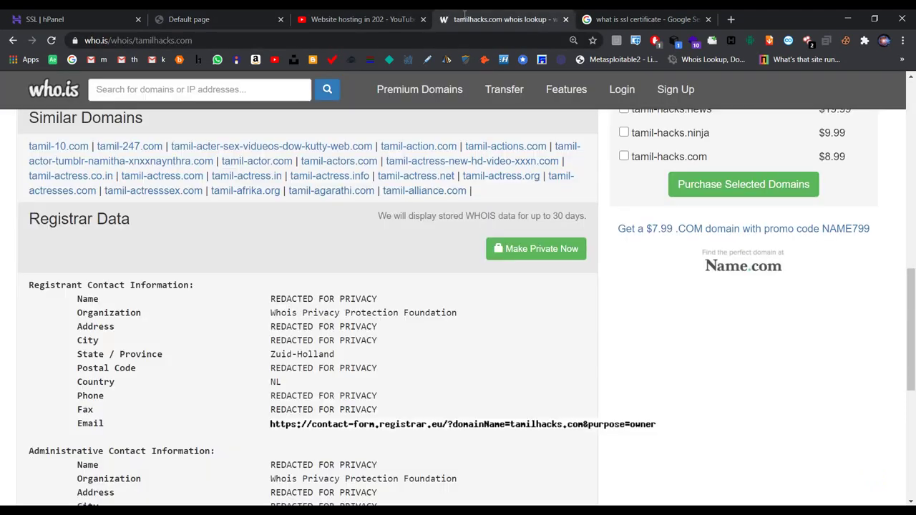
left_click(458, 19)
left_click(98, 20)
left_click(183, 19)
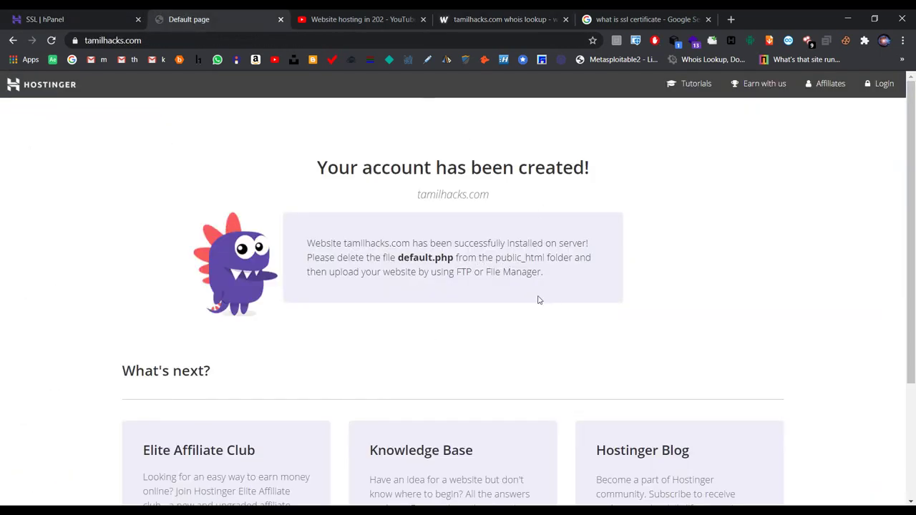
left_click(76, 40)
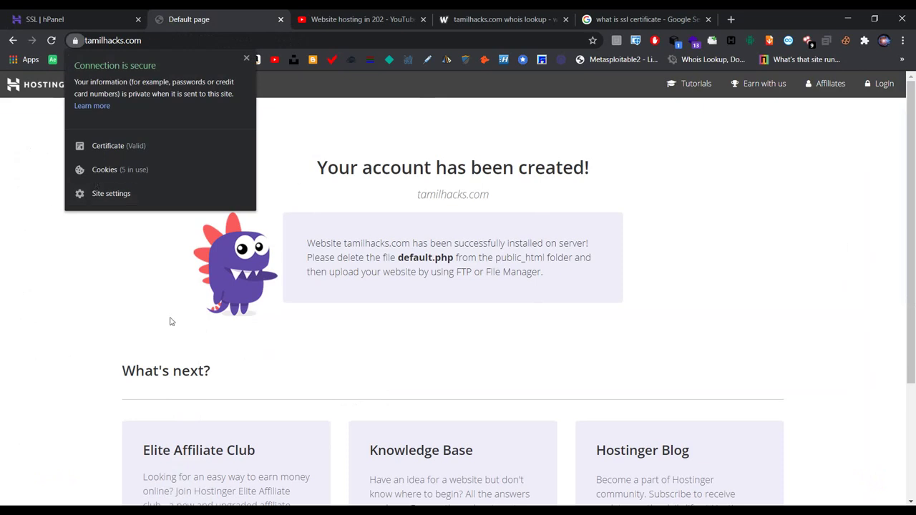
left_click(151, 300)
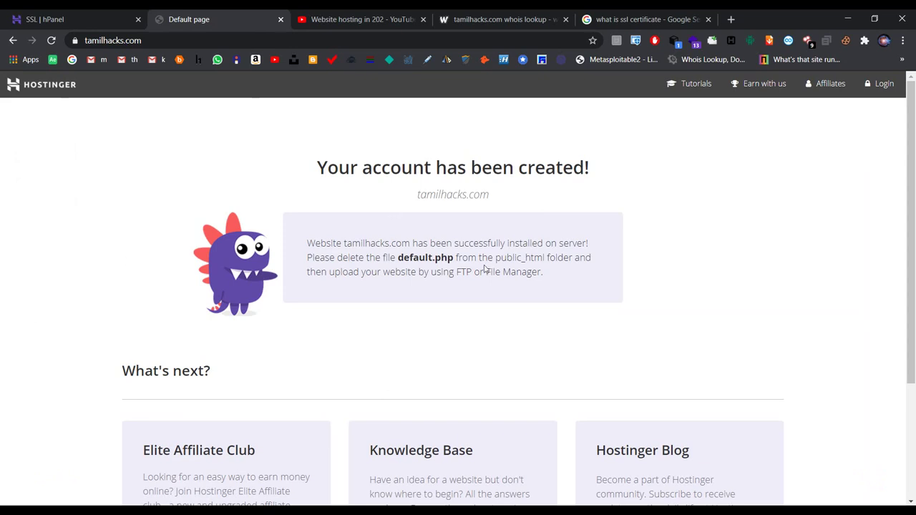
Step: Look over the default page of tamilhacks.com, then open its hosting account dashboard in hPanel and survey the available sections
scroll(354, 231, "down", 1)
scroll(354, 231, "down", 2)
scroll(354, 231, "up", 3)
left_click(76, 23)
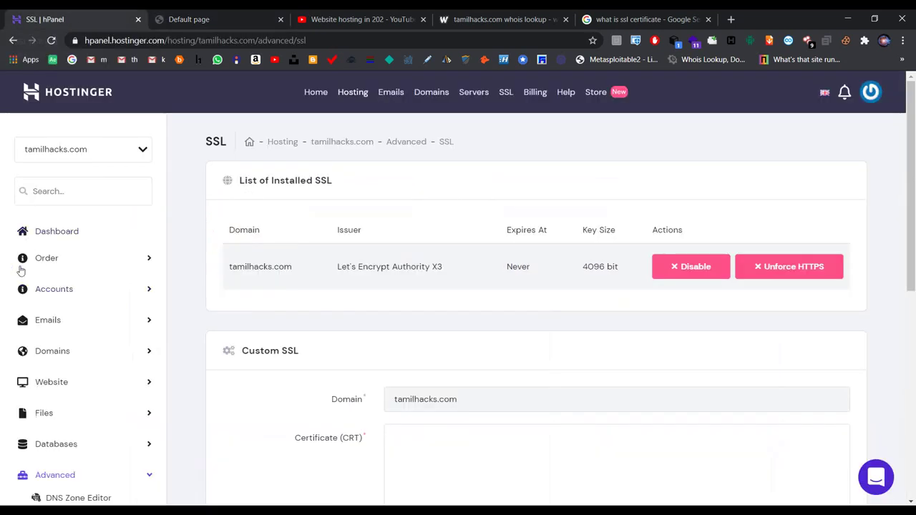
left_click(57, 232)
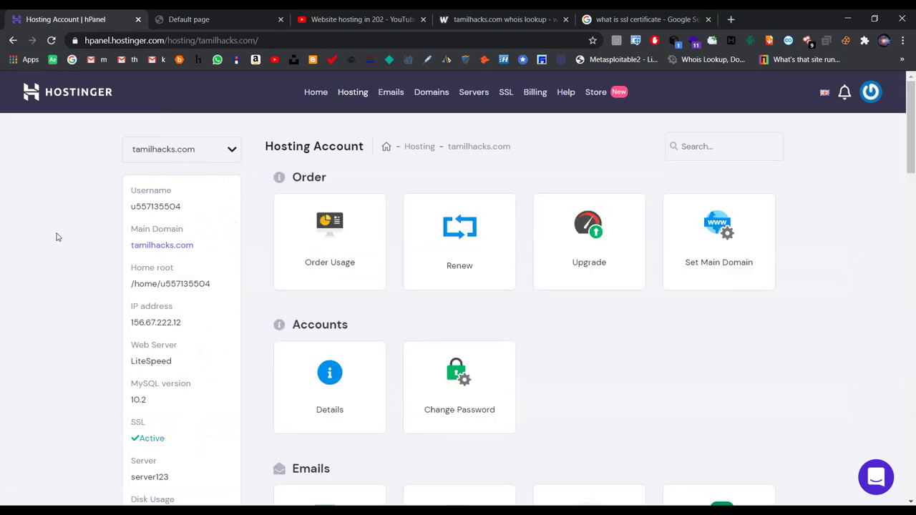
scroll(642, 293, "down", 8)
scroll(402, 351, "down", 6)
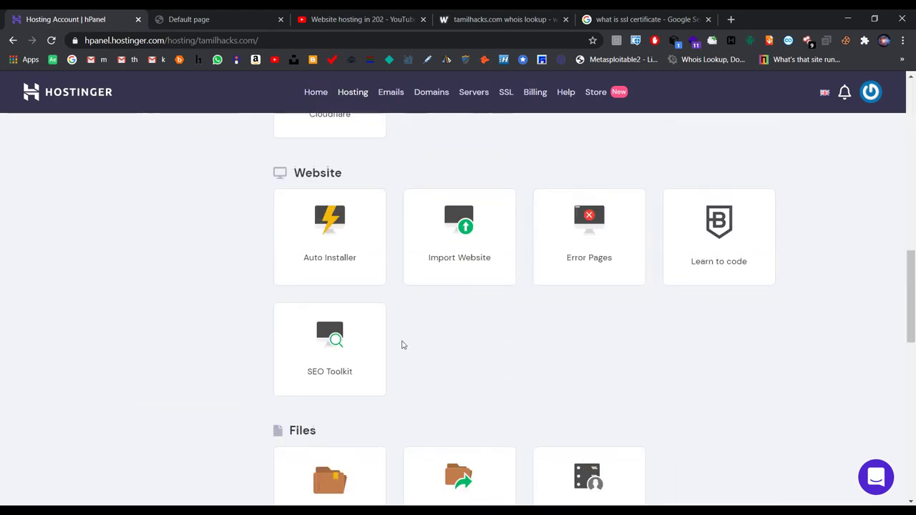
scroll(440, 399, "up", 14)
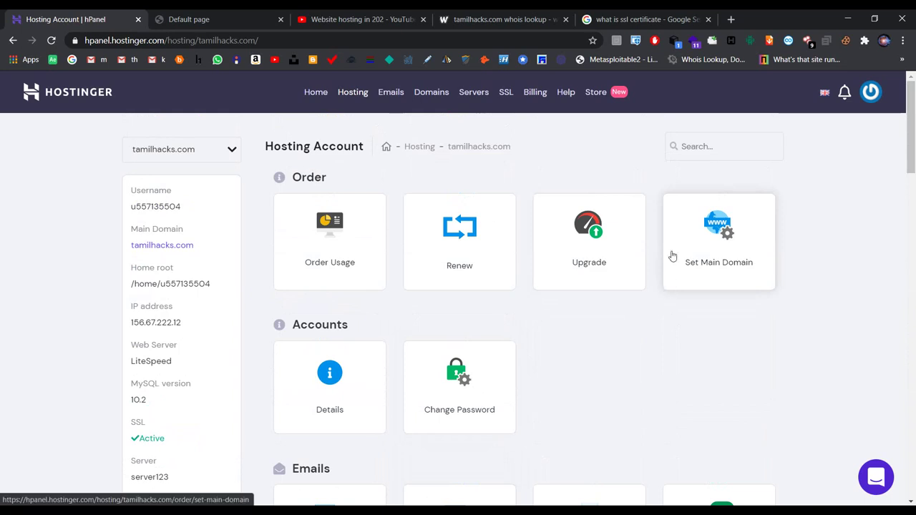
Step: Switch to YouTube and open the full Learn Web Development in Tamil playlist from the channel's playlists
left_click(363, 17)
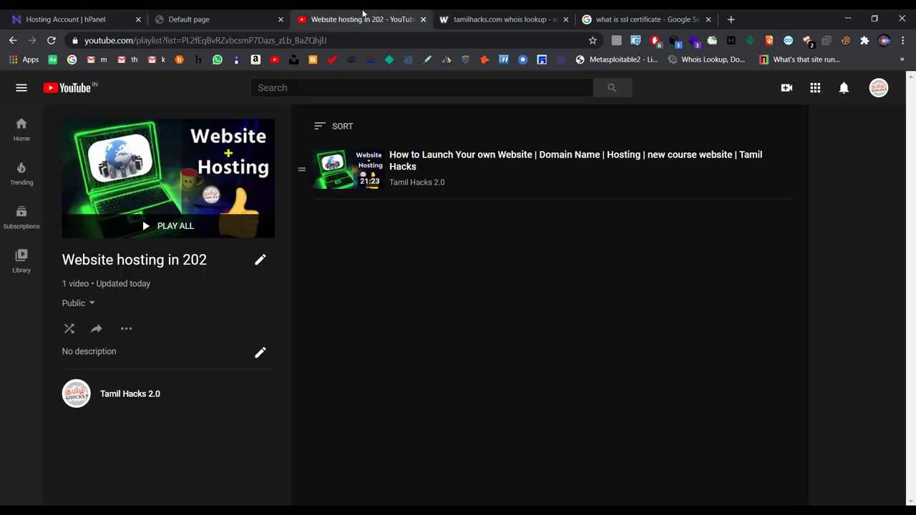
left_click(13, 40)
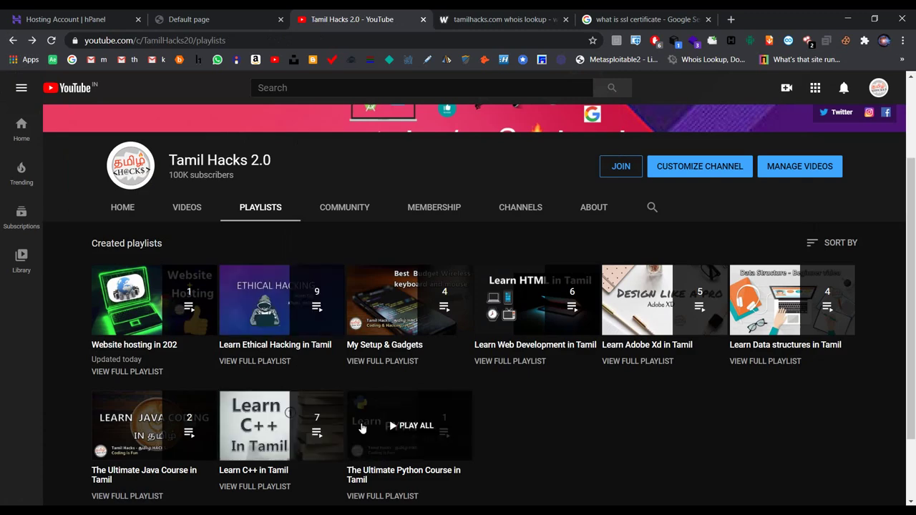
left_click(514, 364)
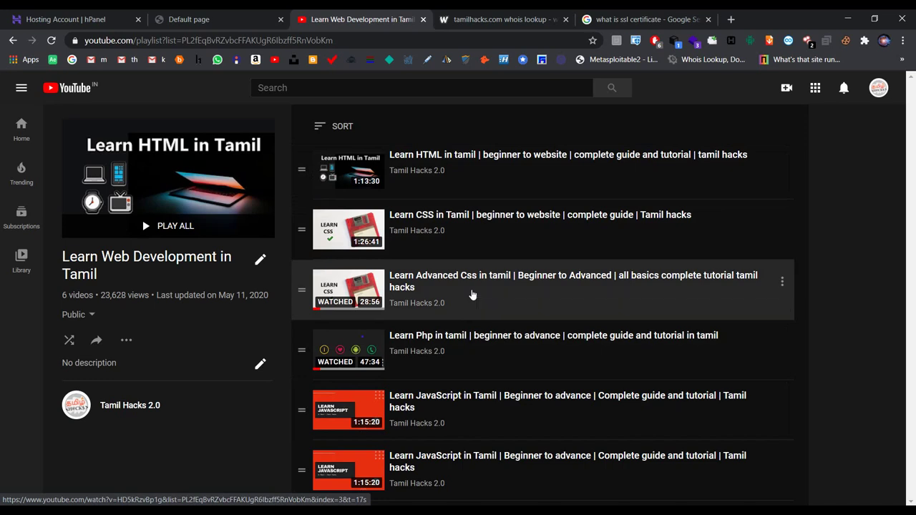
Step: Restore and resize the browser window so the desktop files show beside it, and move index.html lower on the desktop
double_click(767, 16)
left_click_drag(768, 25, 476, 35)
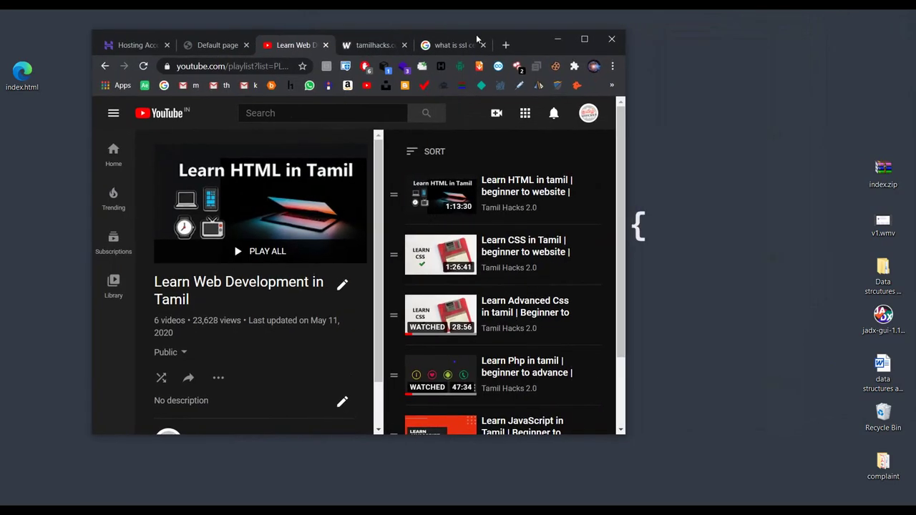
left_click(622, 432)
left_click_drag(625, 435, 899, 491)
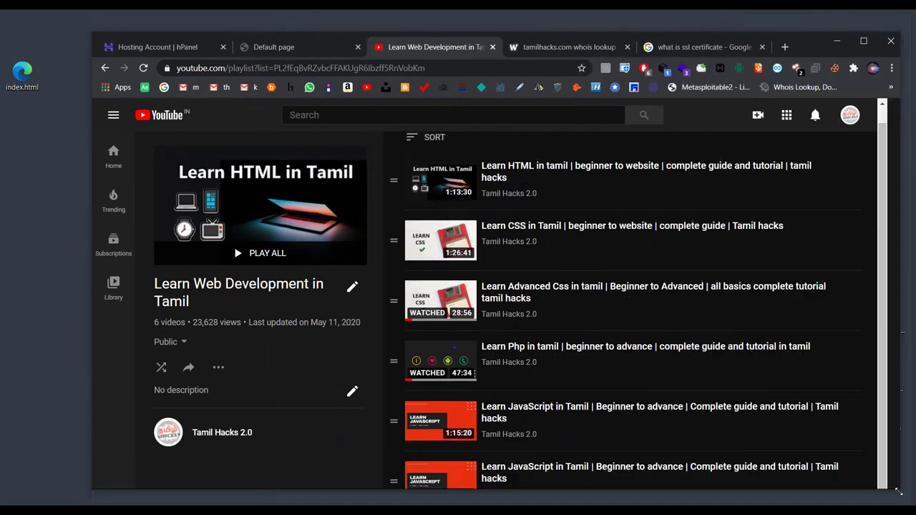
left_click_drag(23, 70, 25, 121)
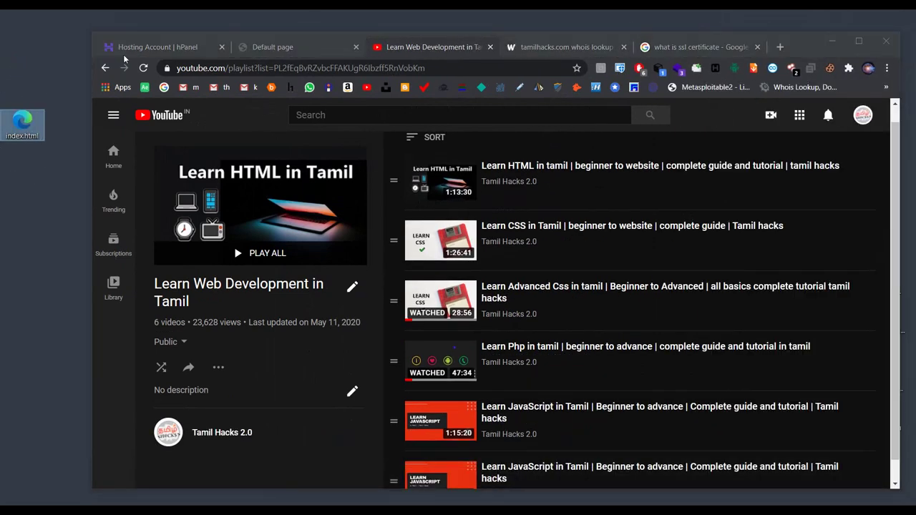
Step: Return to the hosting account dashboard, open index.html in Sublime Text to review its code, then minimise the editor
left_click(146, 48)
left_click(20, 119)
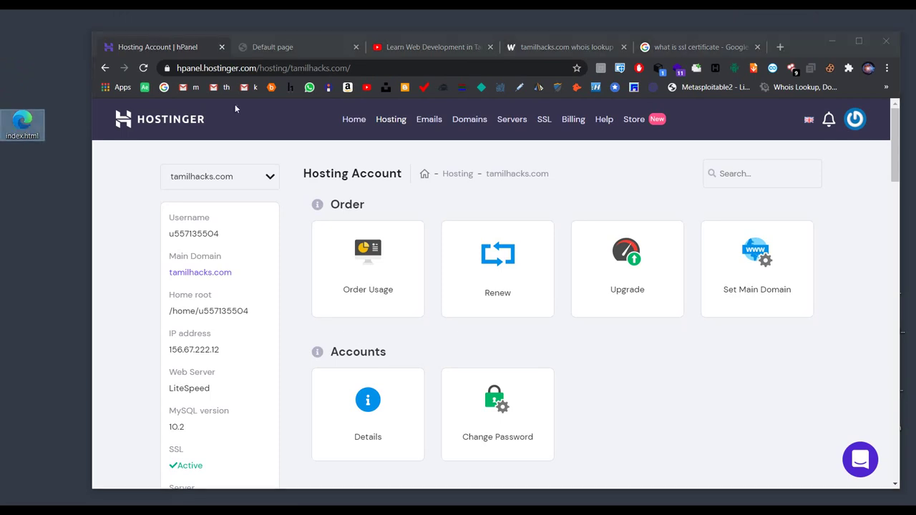
key("Return")
left_click_drag(405, 112, 439, 62)
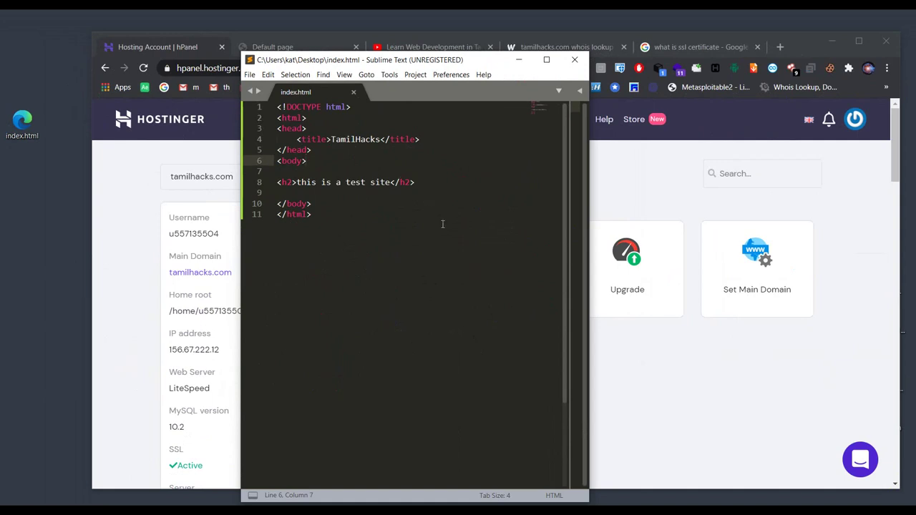
left_click(519, 60)
Step: Open the Import Website page for tamilhacks.com from the Website section of the hosting account dashboard
scroll(592, 316, "down", 6)
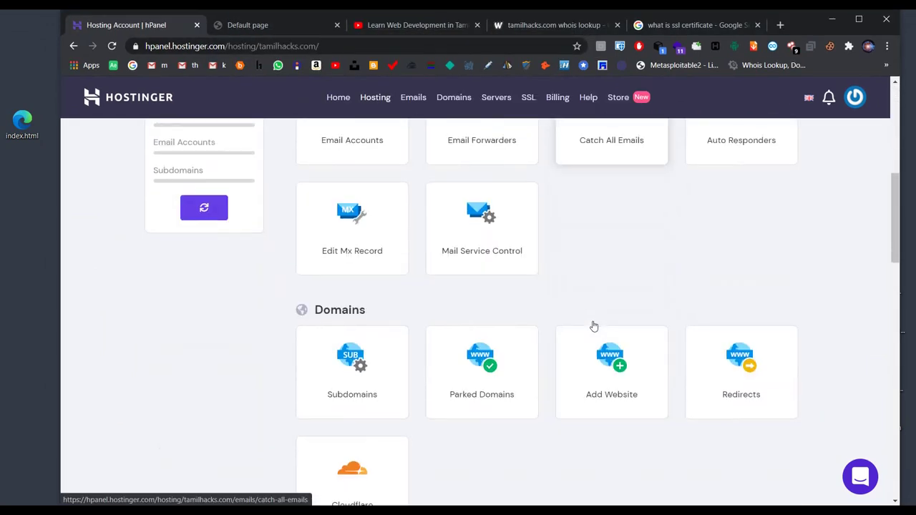
scroll(593, 326, "down", 5)
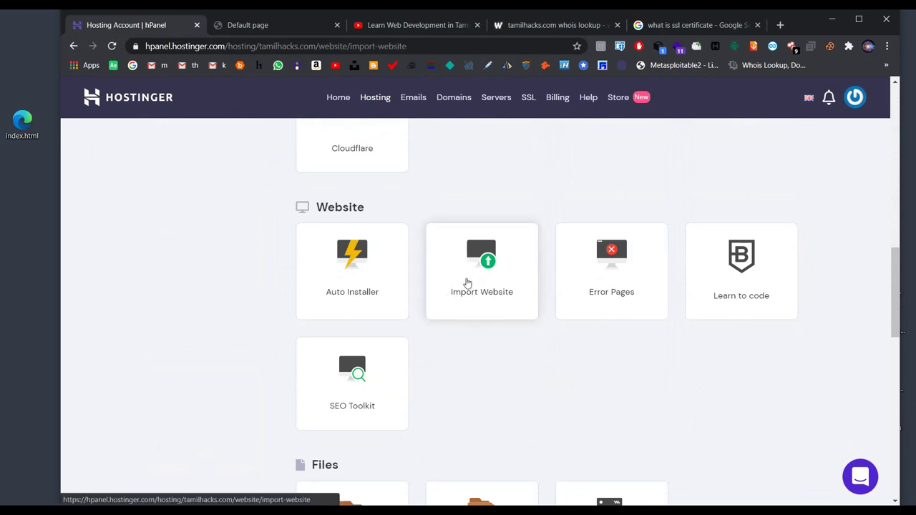
left_click(468, 283)
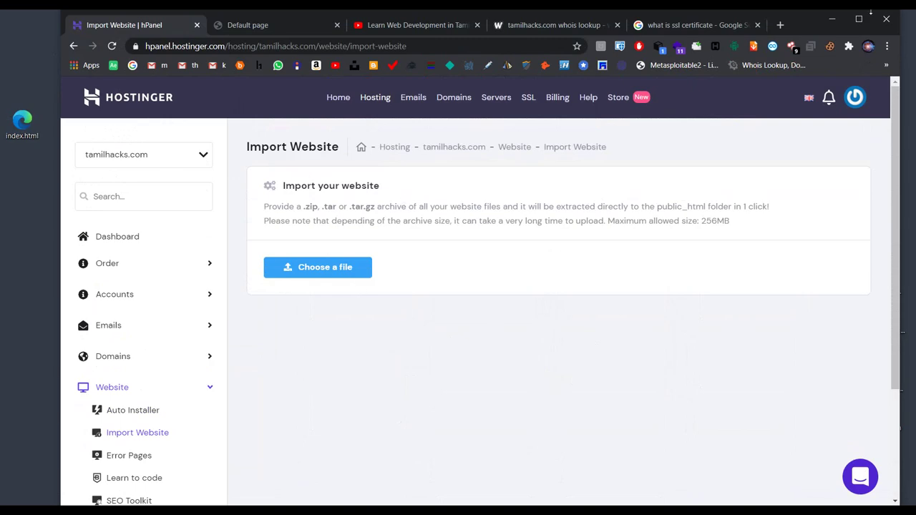
Step: Preview the desktop's index.html in a new browser tab, highlight its heading, and compare it with the live tamilhacks.com default page
left_click(779, 25)
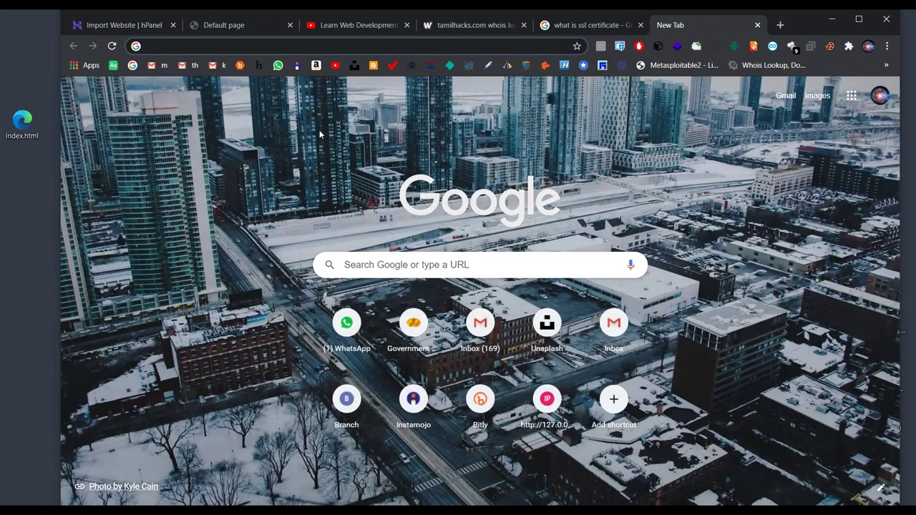
left_click_drag(13, 125, 205, 180)
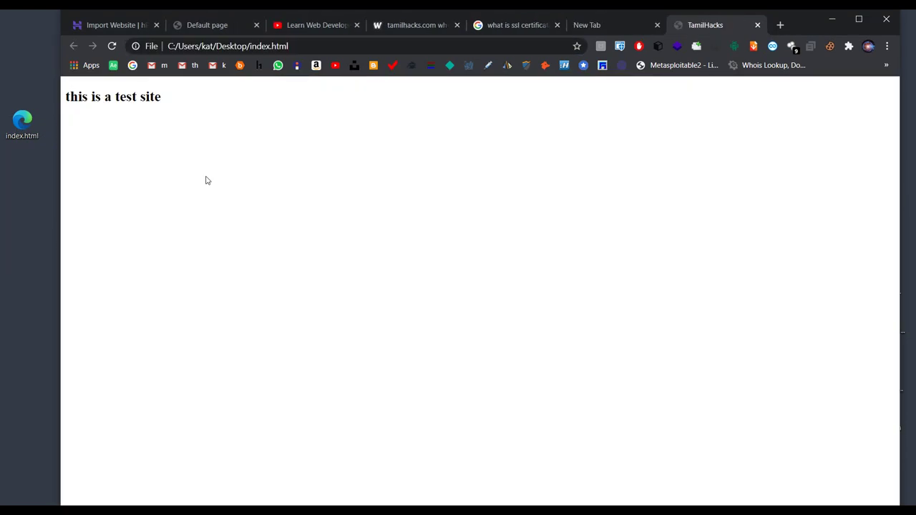
left_click_drag(163, 99, 66, 97)
left_click(174, 123)
left_click(194, 26)
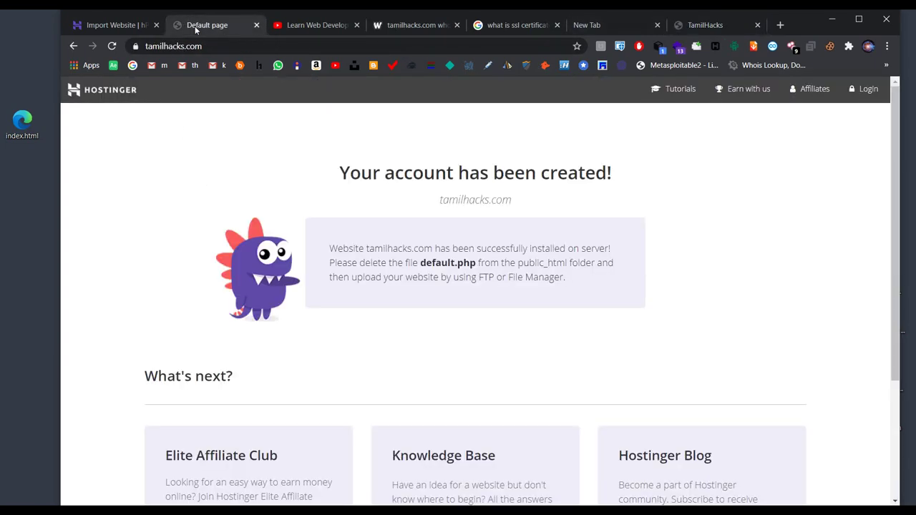
Step: Return to the Import Website page and make room beside the browser window for index.html on the desktop
left_click(100, 27)
left_click_drag(22, 123, 105, 149)
left_click_drag(29, 130, 51, 127)
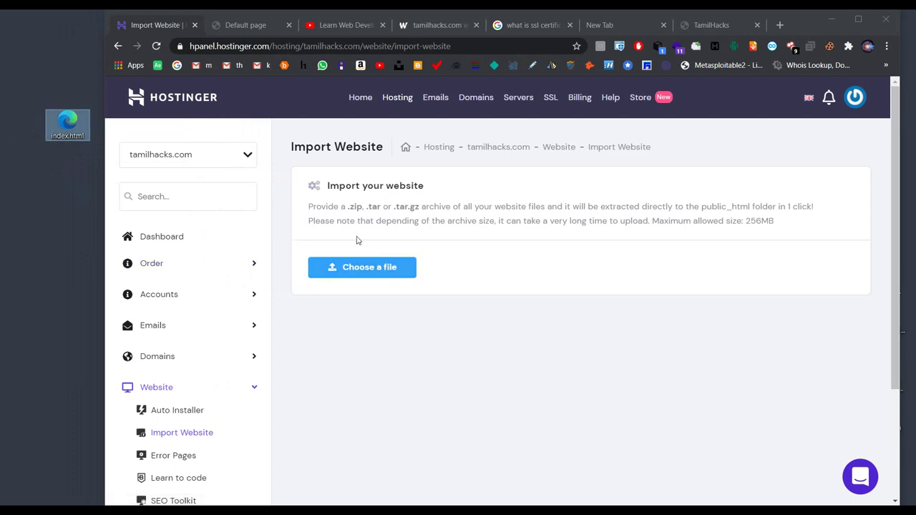
Step: Point out the accepted archive formats .zip, .tar and .tar.gz in the website import instructions
left_click_drag(352, 209, 361, 209)
double_click(374, 207)
left_click(419, 206)
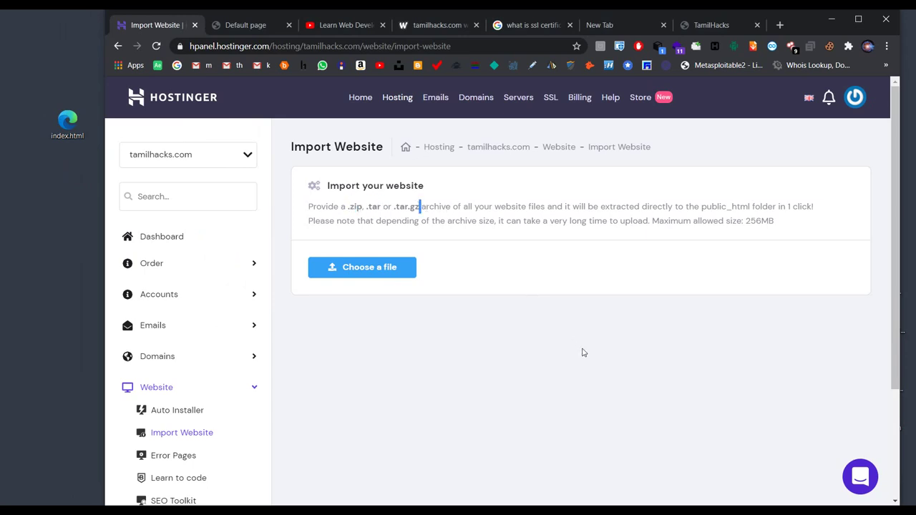
left_click(590, 373)
Step: Reposition index.html on the desktop, then start adding it to an archive with ZIP as the archive format
left_click_drag(54, 119, 39, 140)
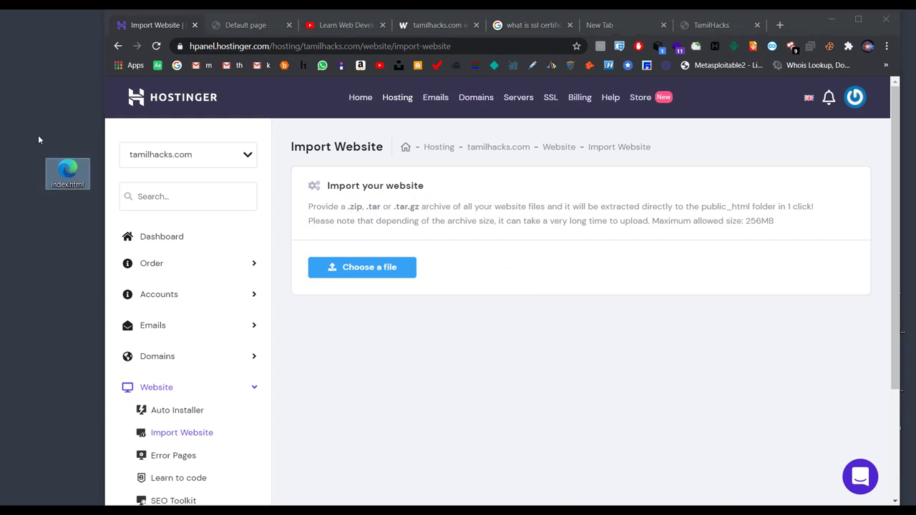
right_click(61, 176)
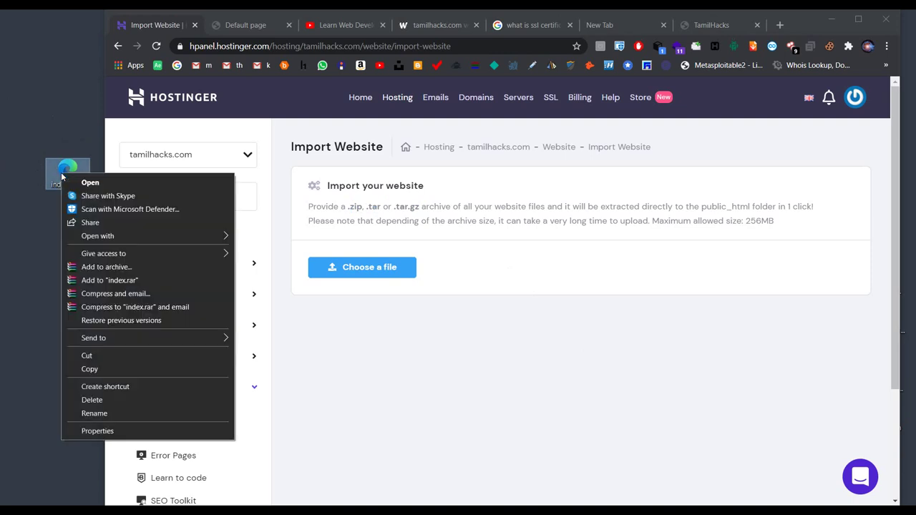
left_click(111, 268)
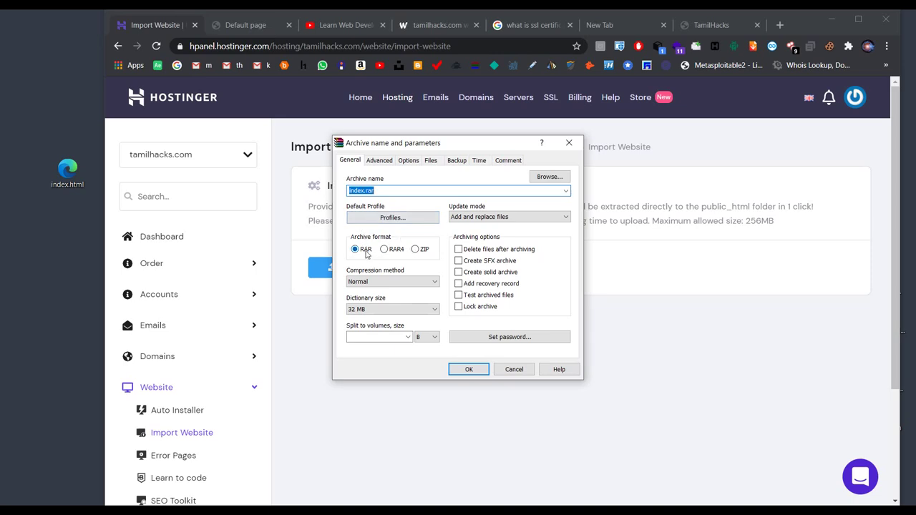
left_click(416, 250)
Step: Name the archive tamilhacks.zip and create it on the desktop
left_click(366, 192)
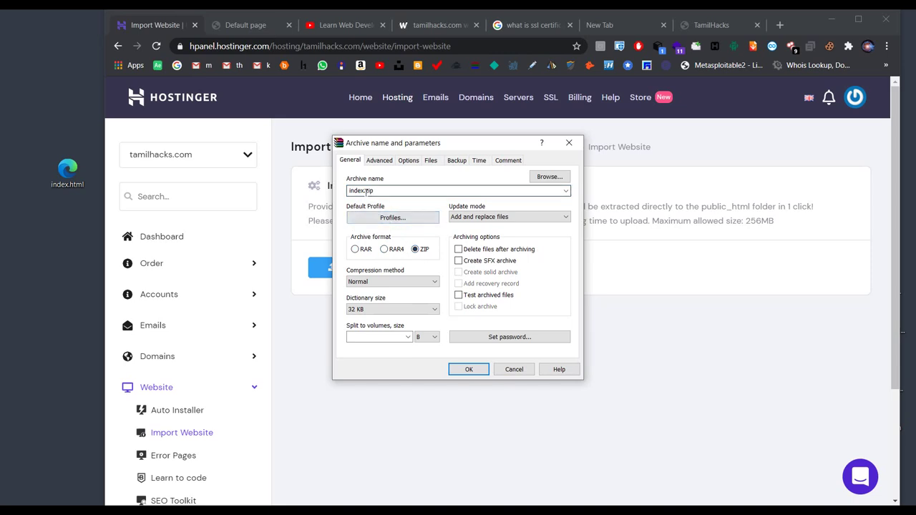
double_click(363, 192)
left_click(363, 191)
double_click(364, 192)
left_click(365, 192)
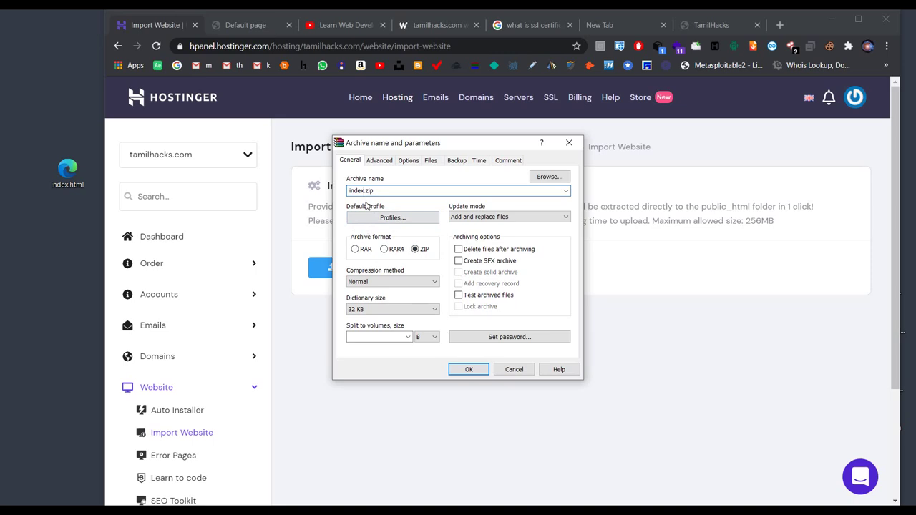
key("BackSpace")
key("BackSpace")
key("BackSpace")
type("tamilhacks")
left_click(469, 369)
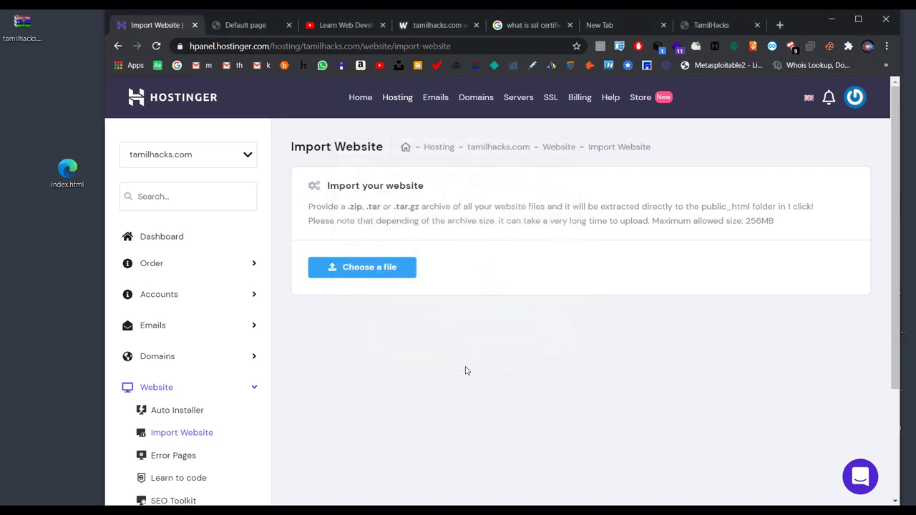
Step: Place tamilhacks.zip directly beneath index.html on the desktop
left_click_drag(10, 24, 23, 259)
left_click_drag(30, 211, 67, 252)
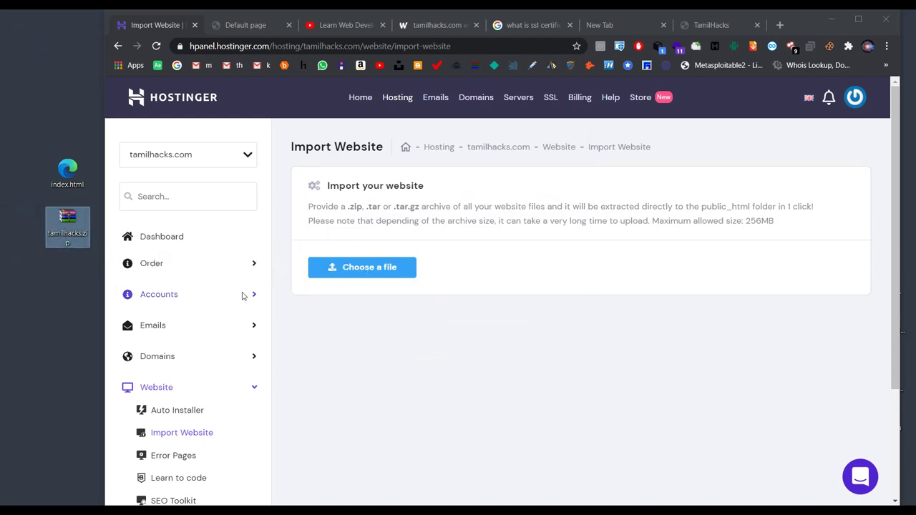
left_click(342, 268)
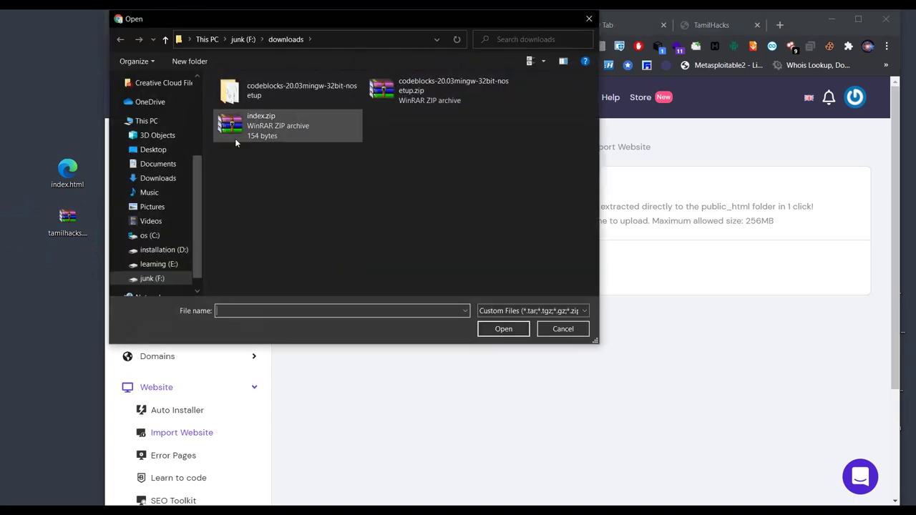
left_click_drag(292, 19, 332, 51)
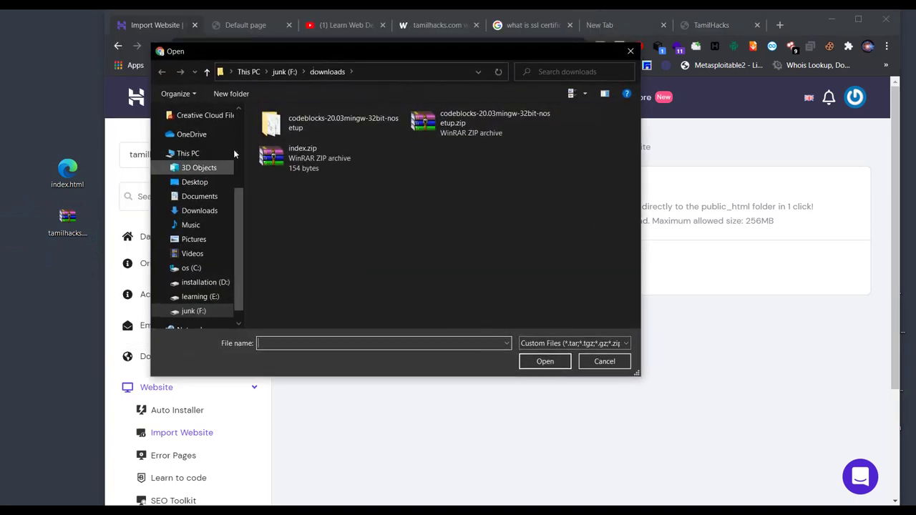
left_click(207, 183)
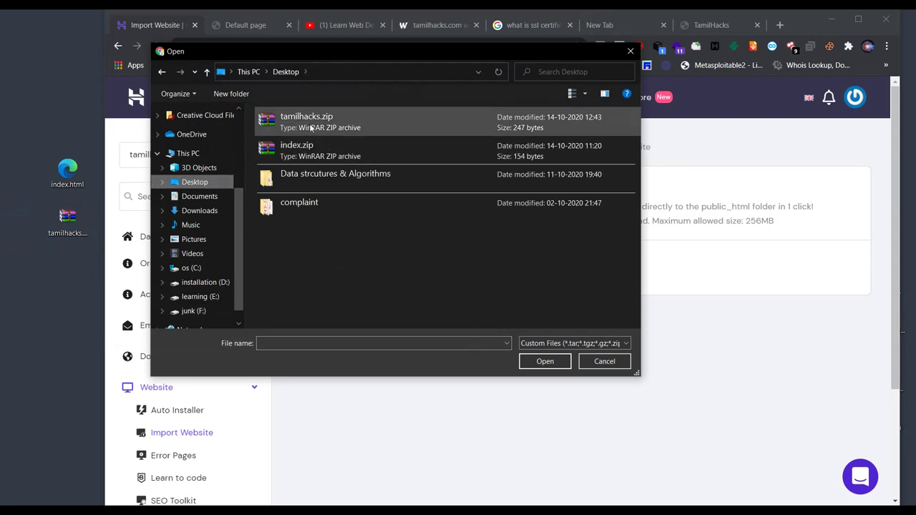
left_click(631, 51)
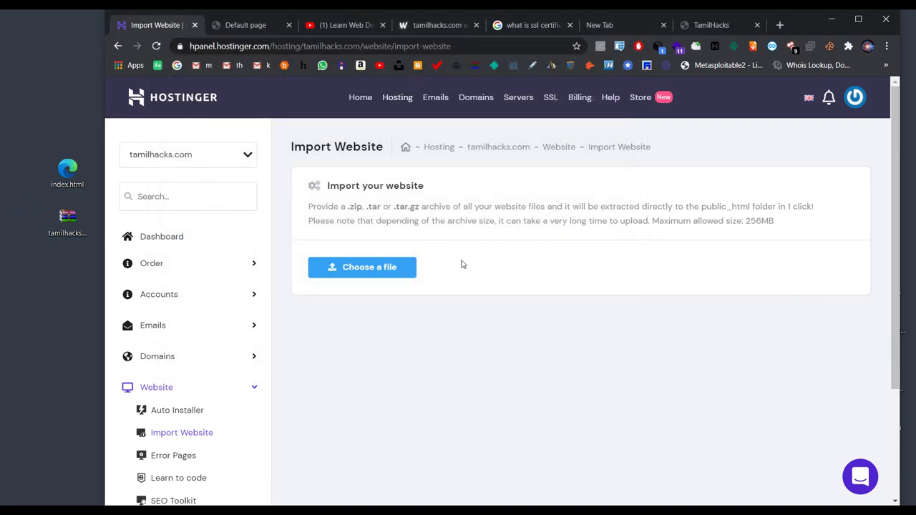
Step: Move tamilhacks.zip and index.html to the outer edge of the desktop, farther from the browser window
left_click_drag(67, 218, 23, 224)
left_click_drag(67, 169, 22, 169)
Step: Open the File Manager for tamilhacks.com and widen the browser window toward the desktop files
scroll(230, 309, "down", 1)
left_click(254, 324)
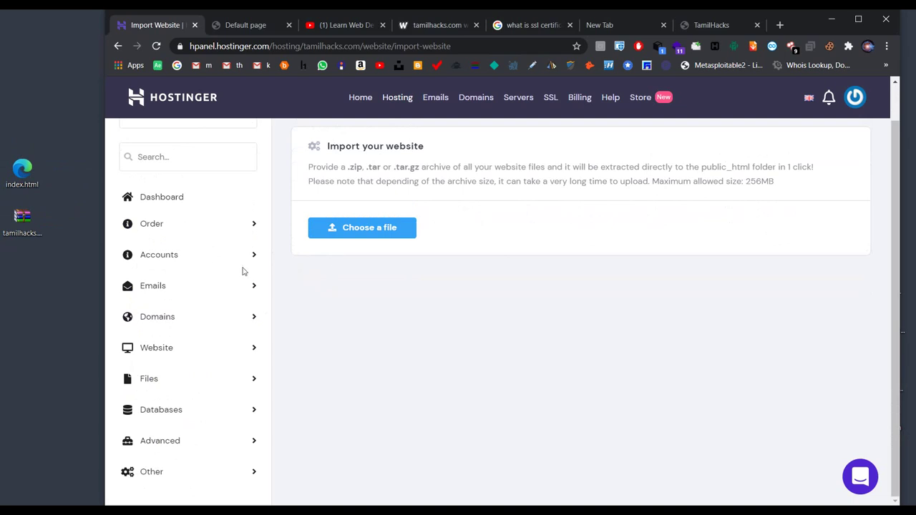
left_click(187, 388)
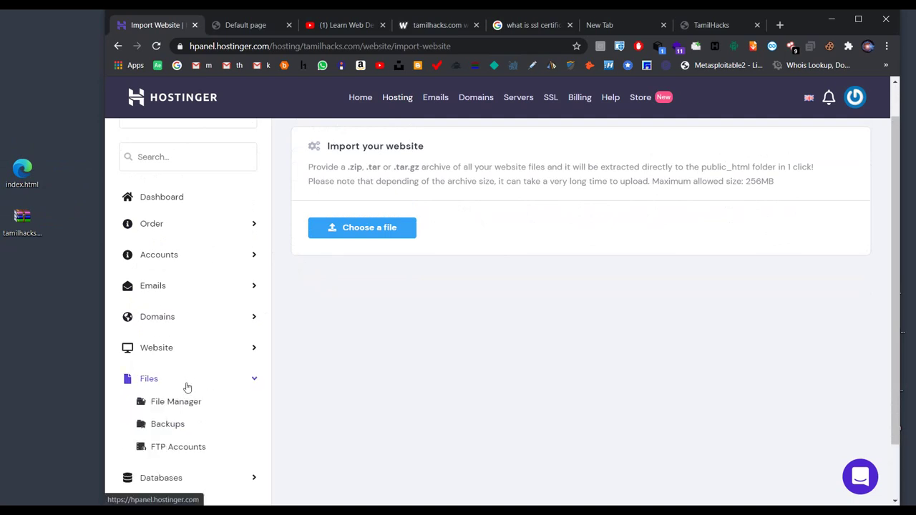
scroll(187, 388, "down", 1)
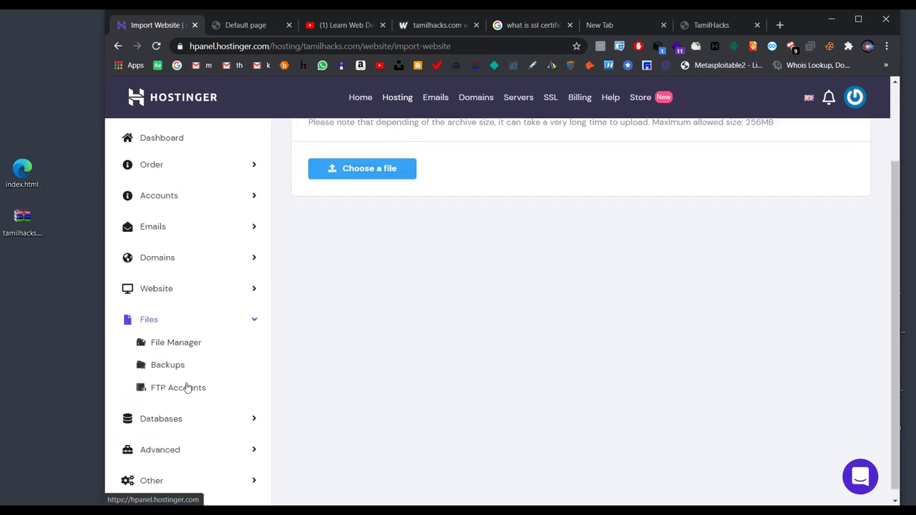
left_click(181, 338)
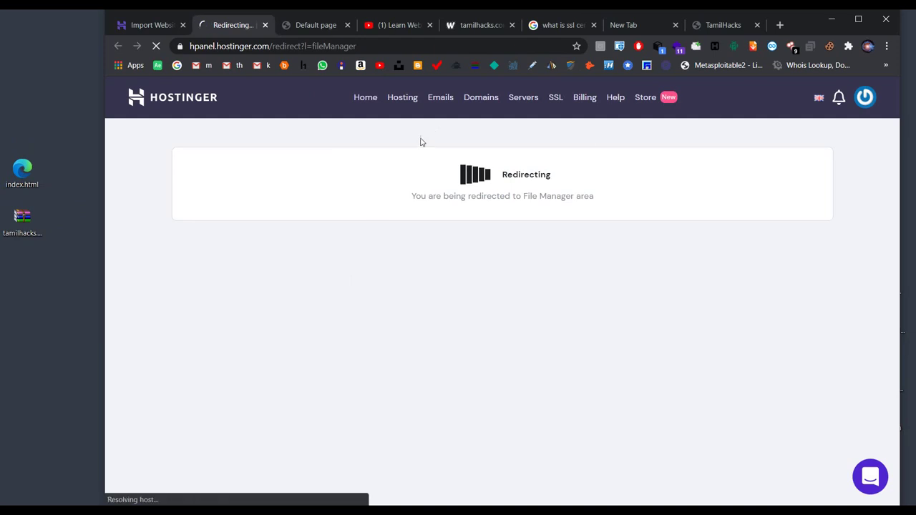
left_click_drag(101, 153, 62, 146)
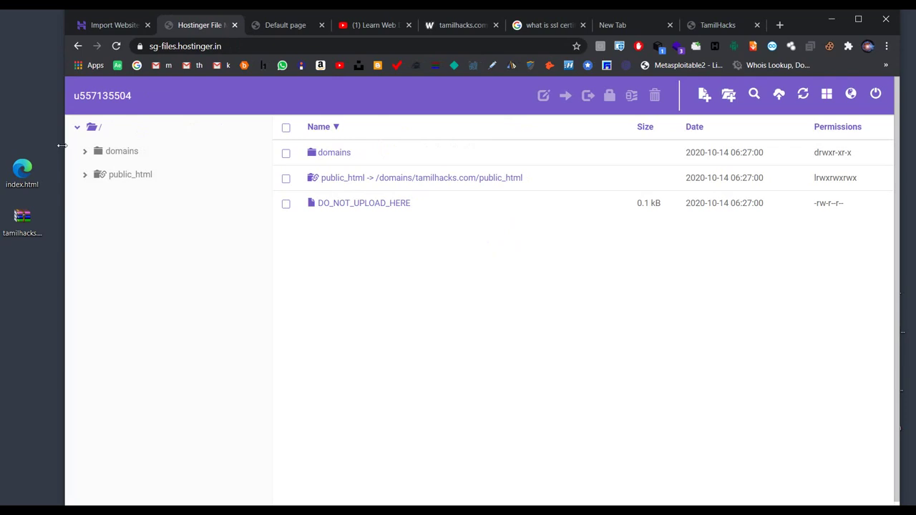
left_click_drag(62, 146, 52, 141)
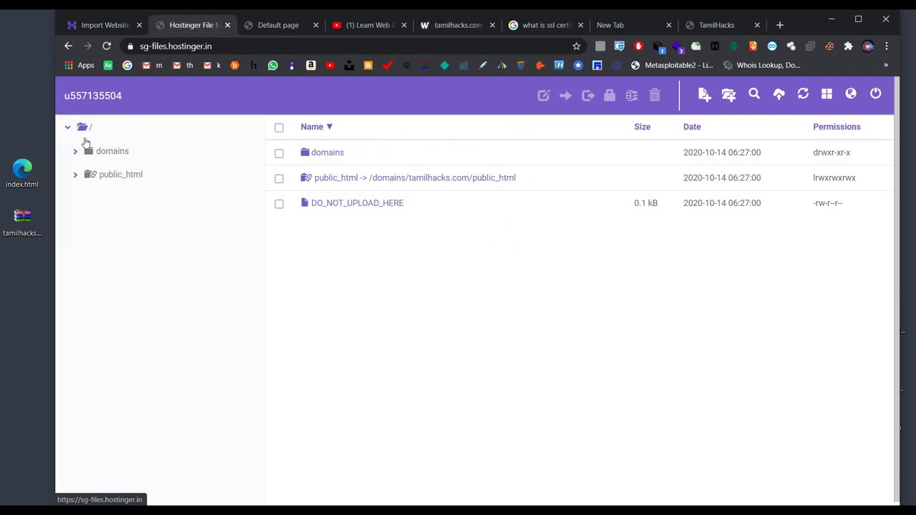
Step: View the tamilhacks.com default page and highlight the notice's sentence about the website installation on the server
left_click(276, 25)
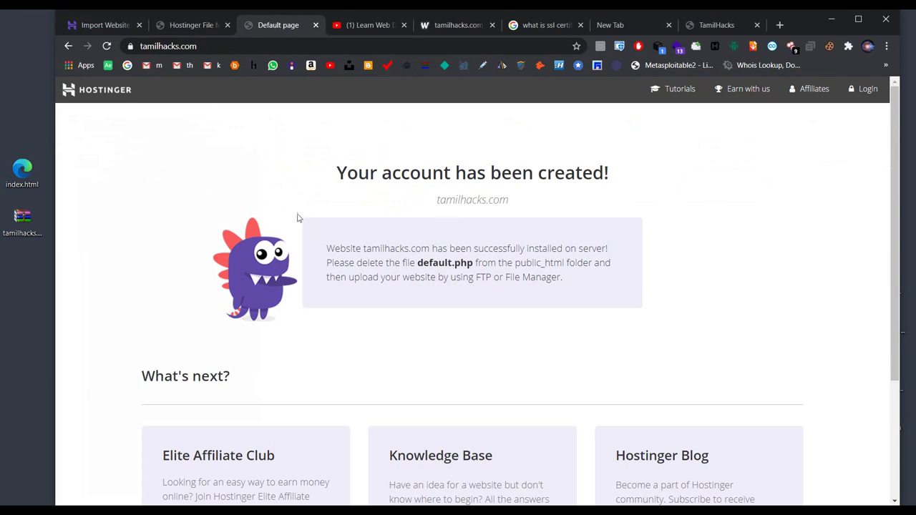
left_click_drag(582, 288, 317, 250)
left_click(439, 326)
scroll(520, 300, "down", 2)
scroll(520, 300, "up", 2)
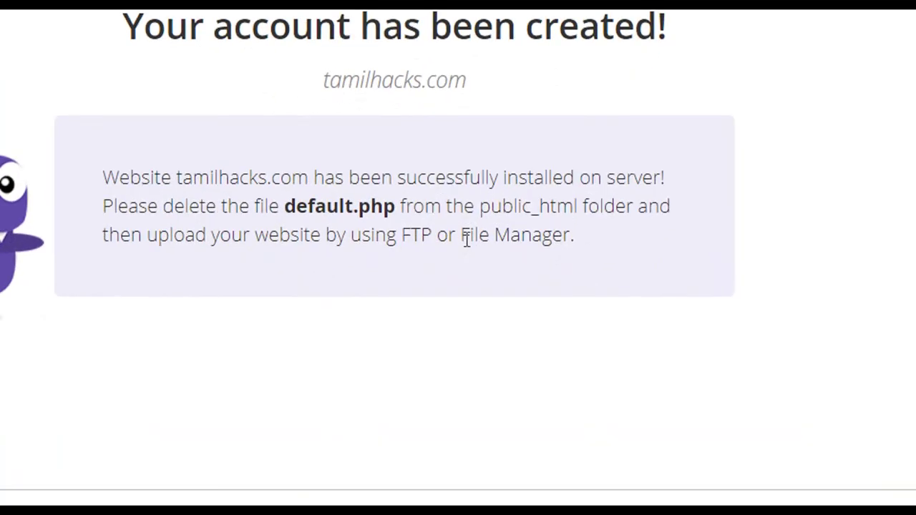
left_click_drag(102, 179, 272, 184)
left_click_drag(346, 185, 727, 182)
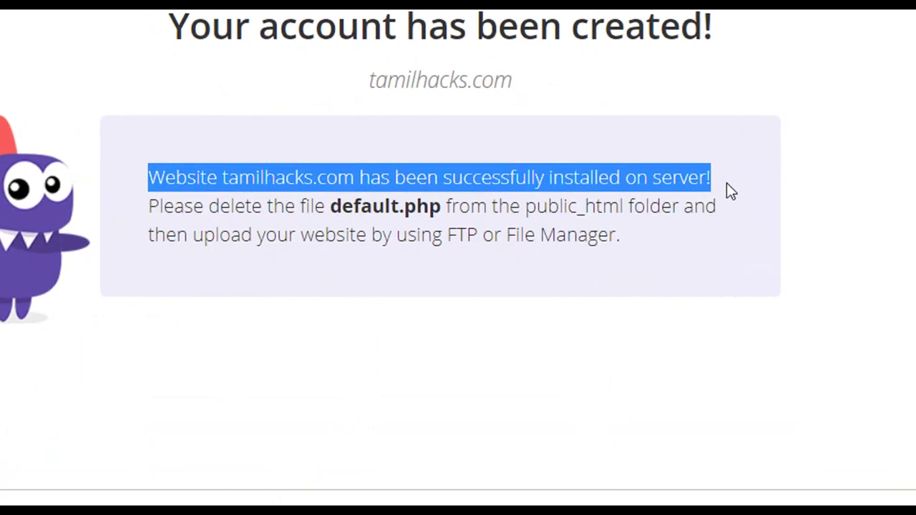
left_click(626, 157)
Step: Highlight default.php, the public_html folder and the website upload instructions in the default page's notice
left_click_drag(329, 206, 442, 207)
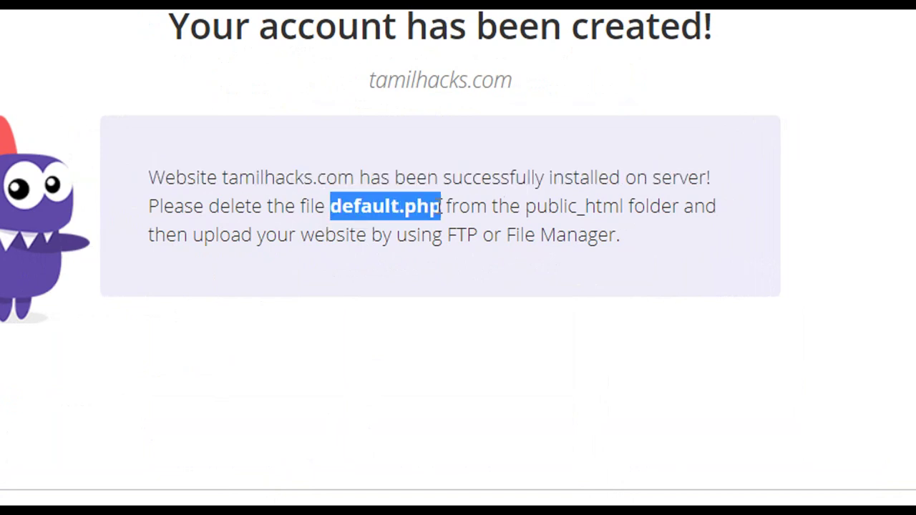
left_click(291, 253)
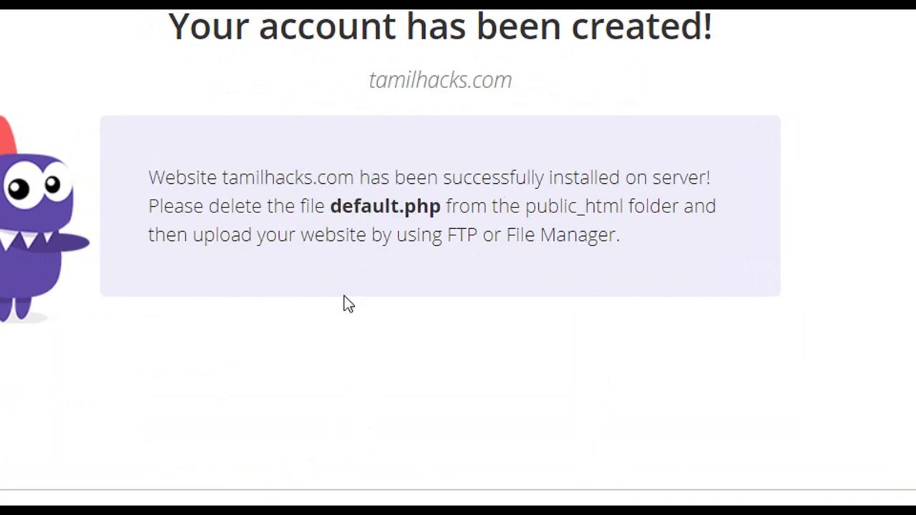
left_click_drag(456, 235, 614, 256)
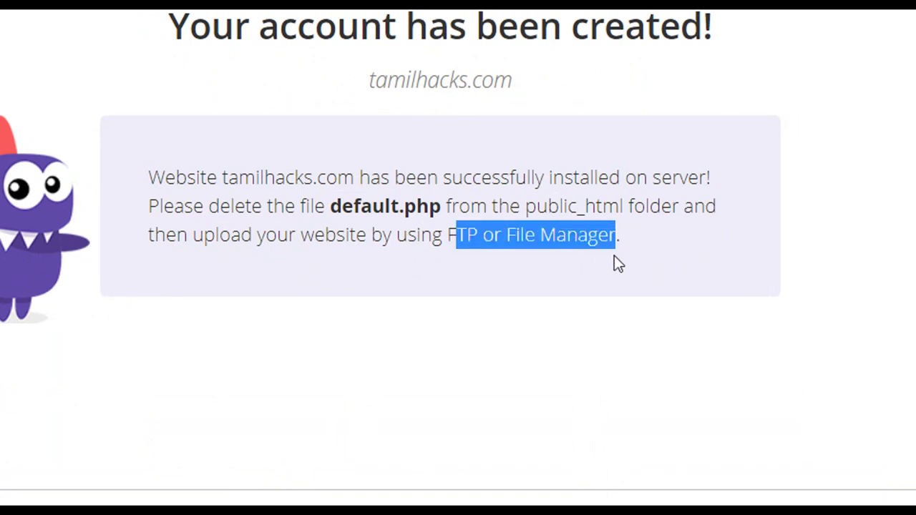
left_click_drag(526, 206, 682, 217)
left_click(620, 260)
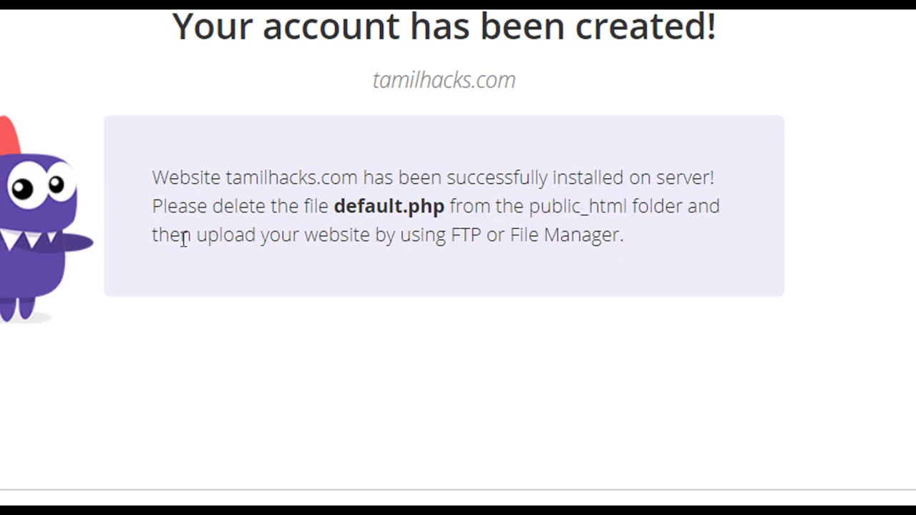
left_click_drag(194, 236, 369, 267)
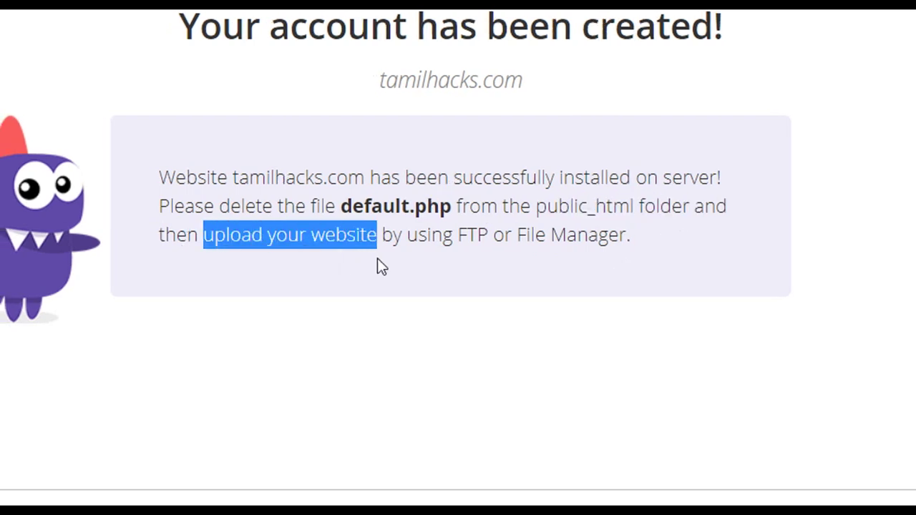
left_click(396, 345)
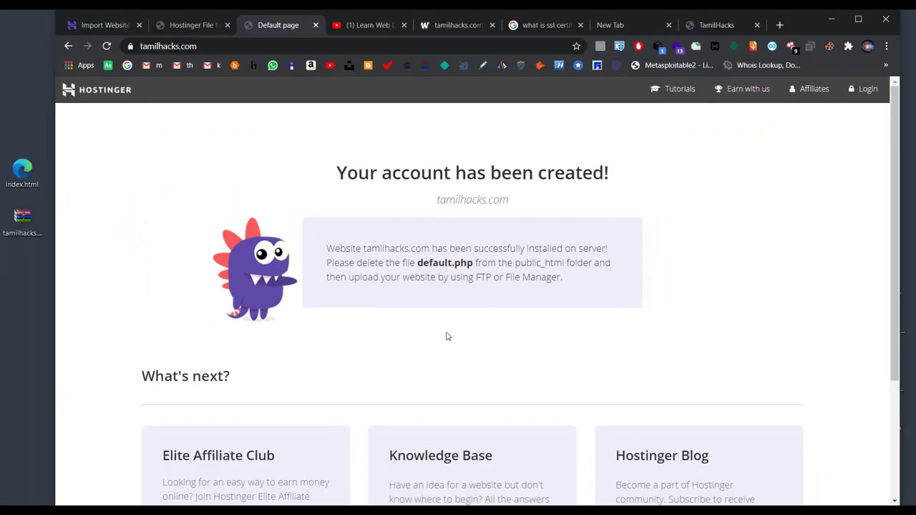
Step: Return to the File Manager and open the public_html folder inside domains/tamilhacks.com
left_click(203, 28)
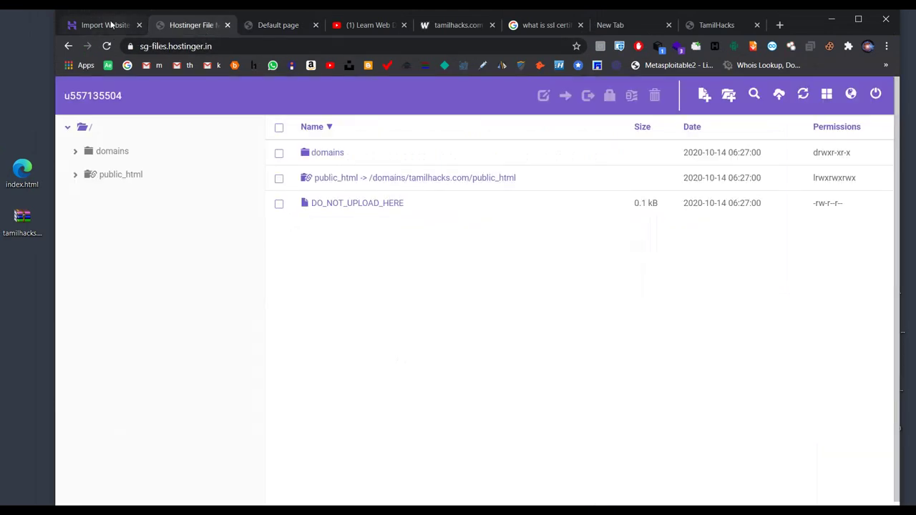
left_click(122, 25)
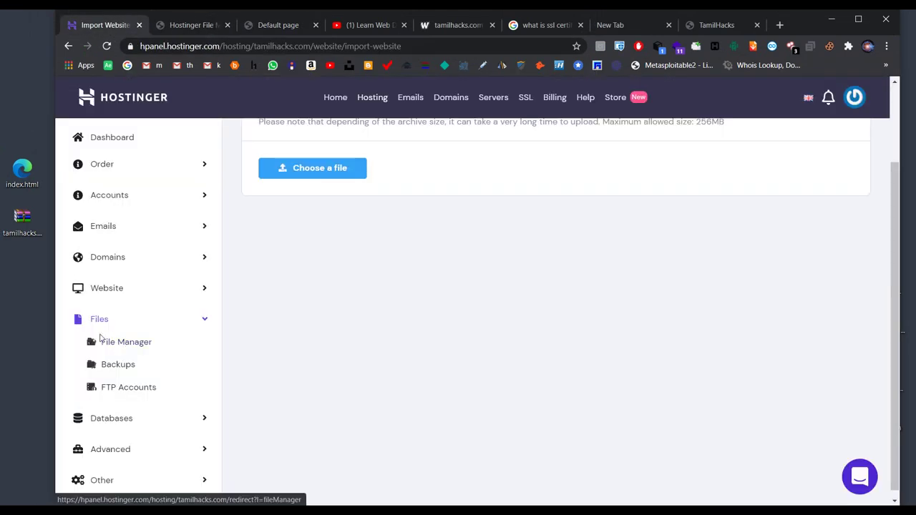
left_click(184, 27)
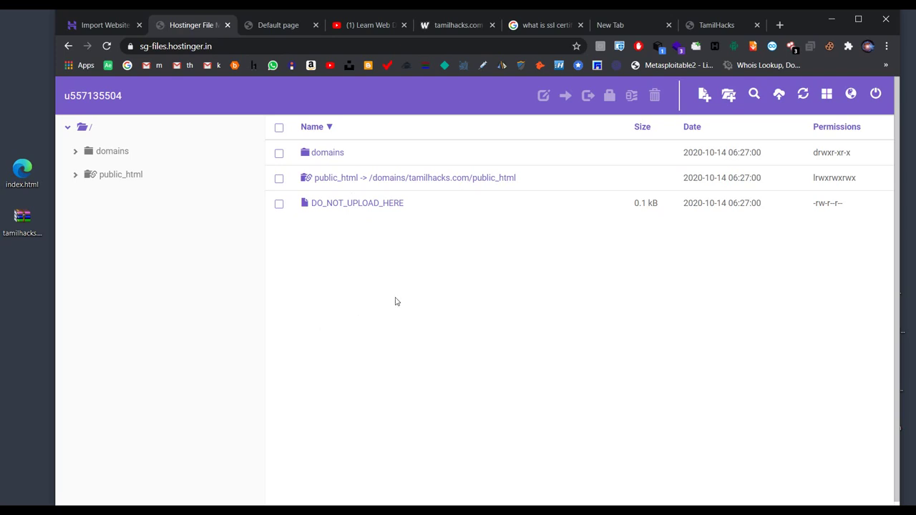
left_click(330, 154)
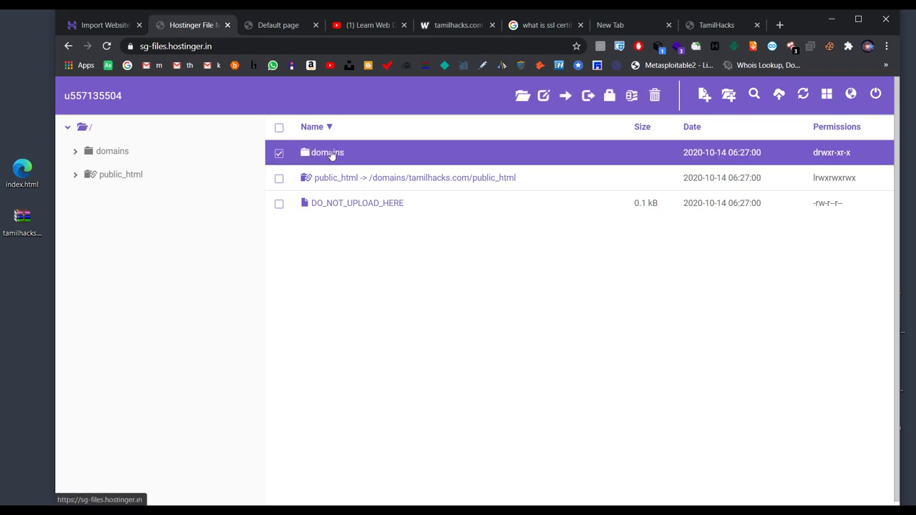
double_click(331, 154)
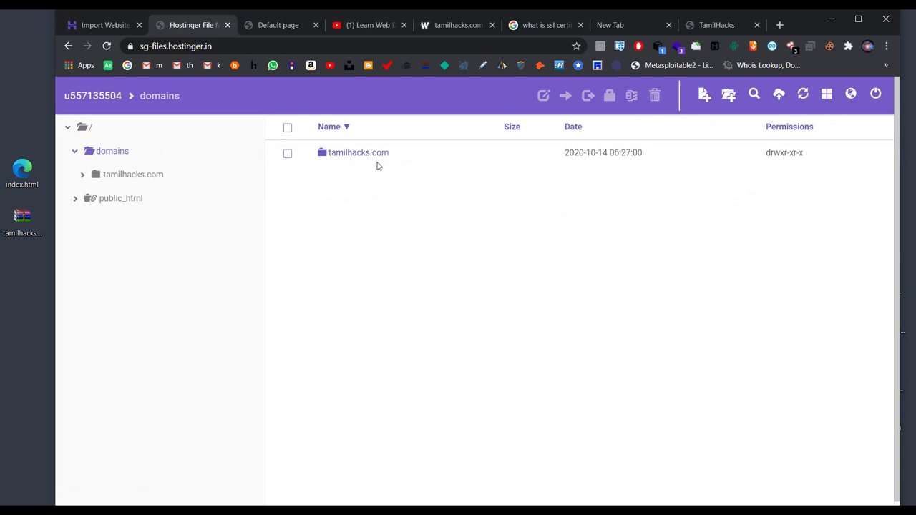
double_click(353, 155)
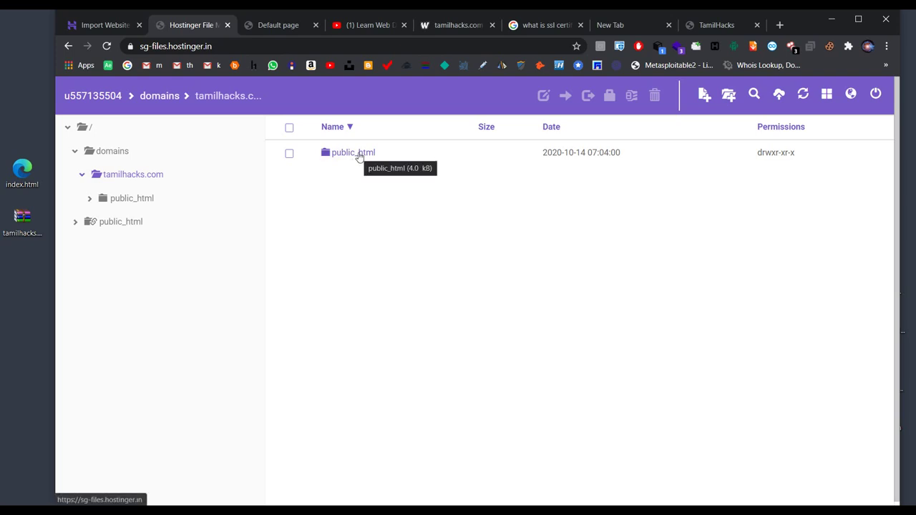
left_click(359, 154)
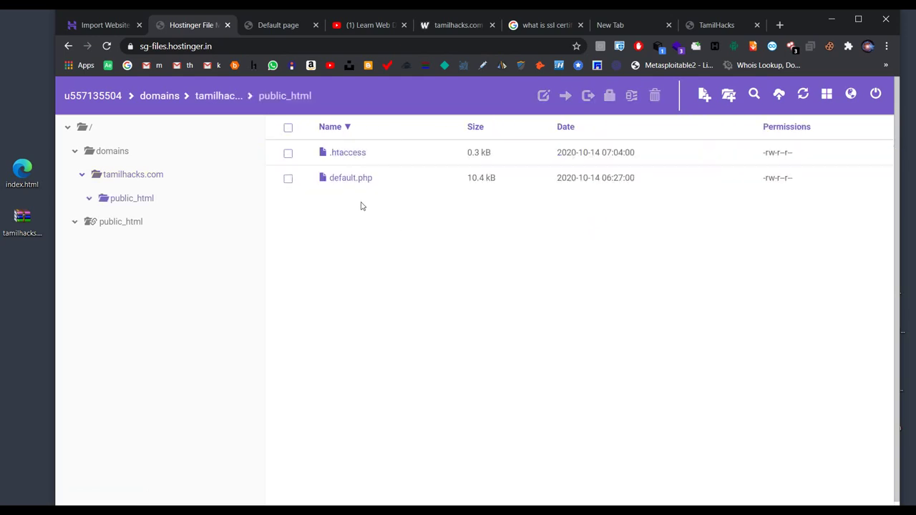
Step: Check the file name given in the default page's notice and delete default.php from public_html
left_click(289, 27)
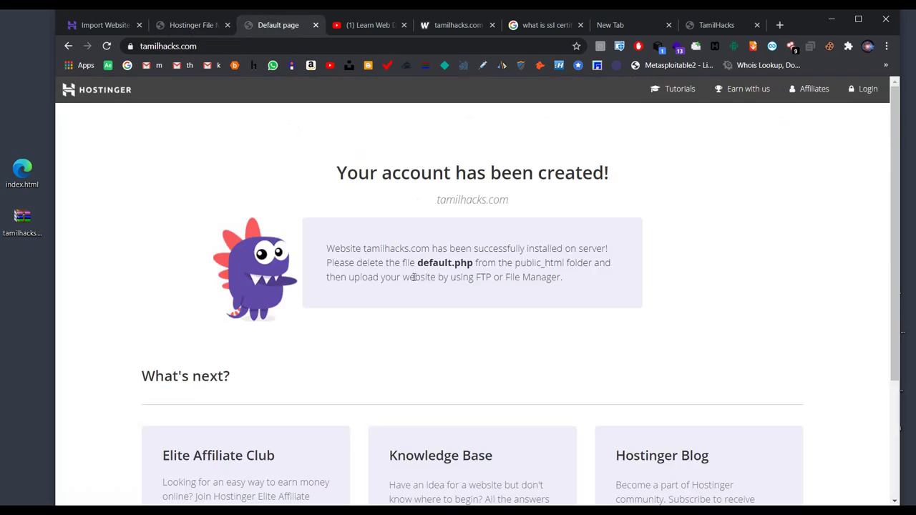
left_click_drag(419, 263, 475, 265)
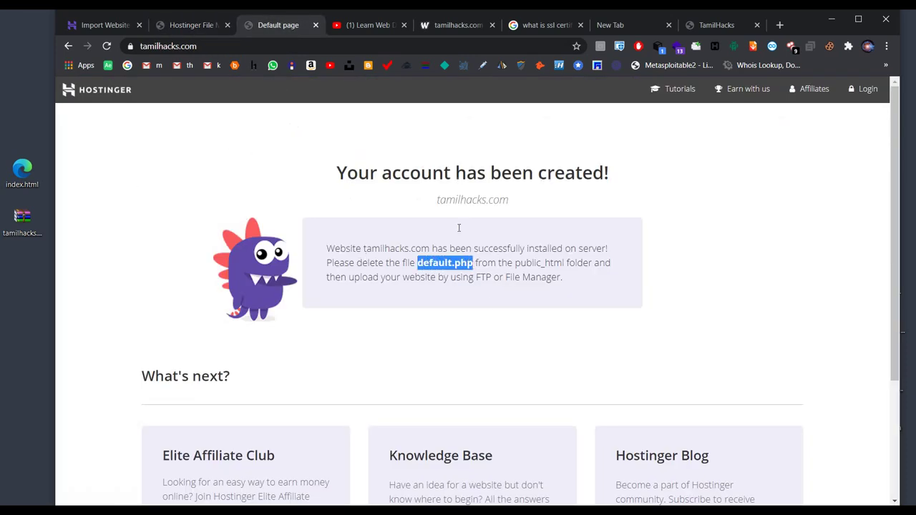
left_click(190, 26)
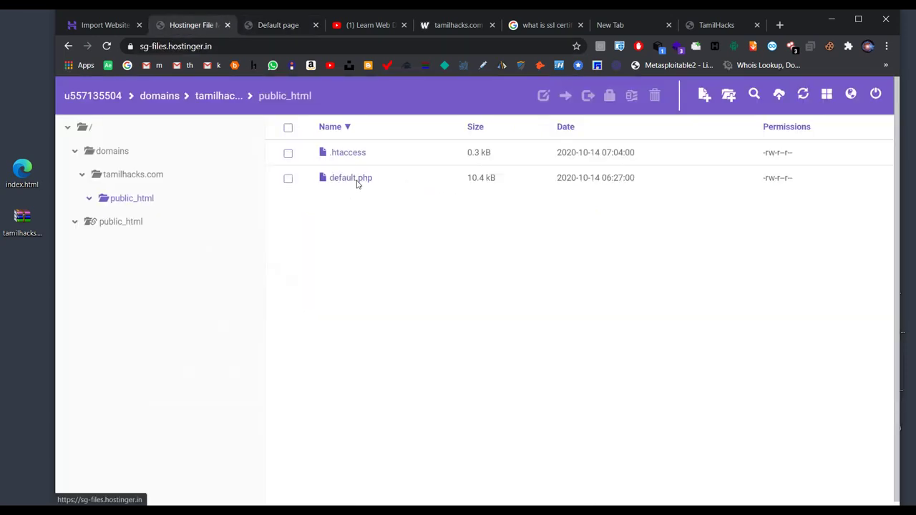
left_click(289, 180)
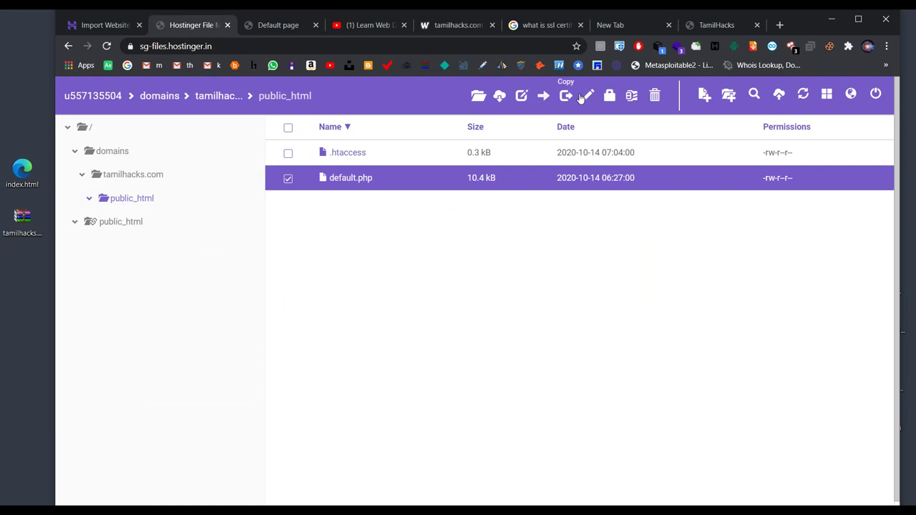
left_click(654, 95)
left_click(634, 186)
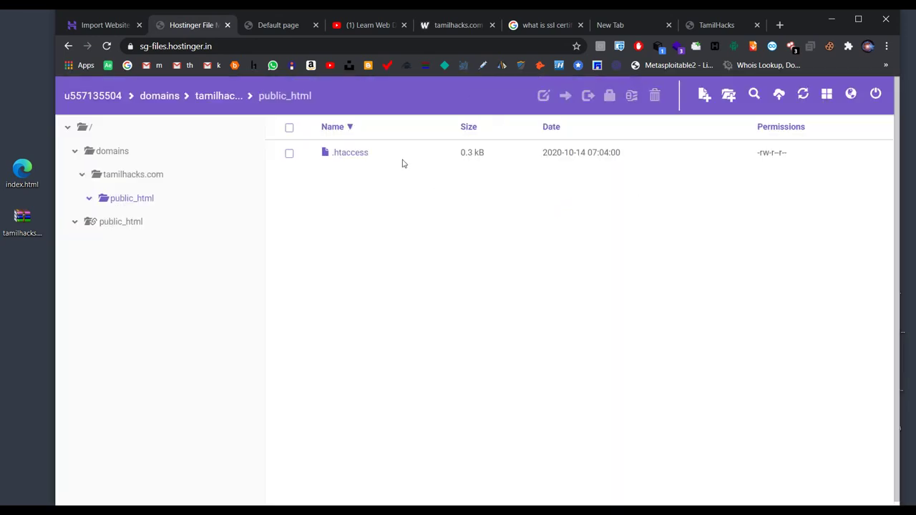
Step: Reload tamilhacks.com to check the site without default.php, and return to the public_html folder in the File Manager
left_click(292, 26)
left_click(106, 45)
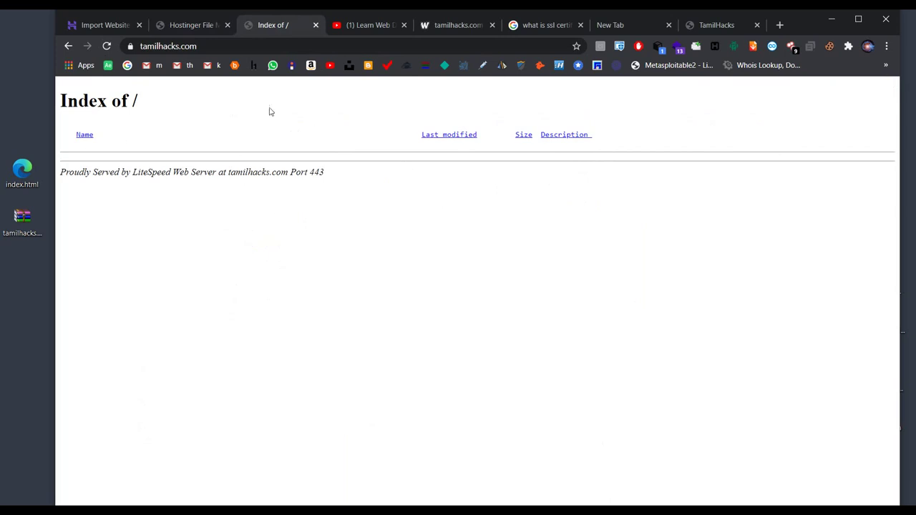
double_click(262, 42)
left_click(273, 44)
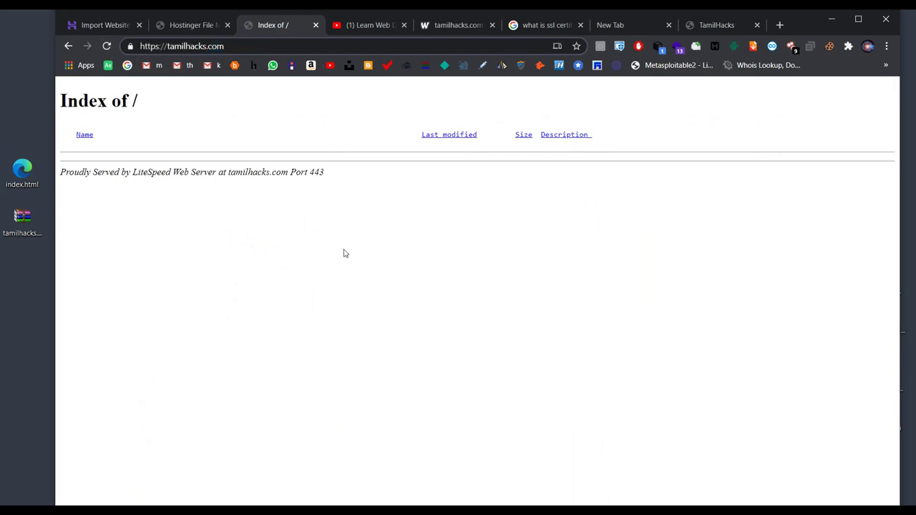
left_click(190, 29)
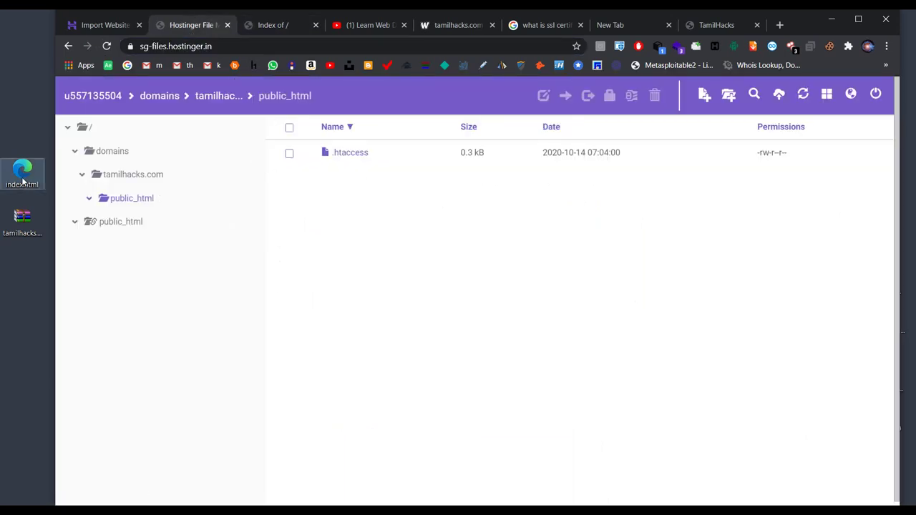
Step: Upload index.html from the desktop into public_html, and reload the open tamilhacks.com page to check its heading text
left_click_drag(22, 181, 365, 231)
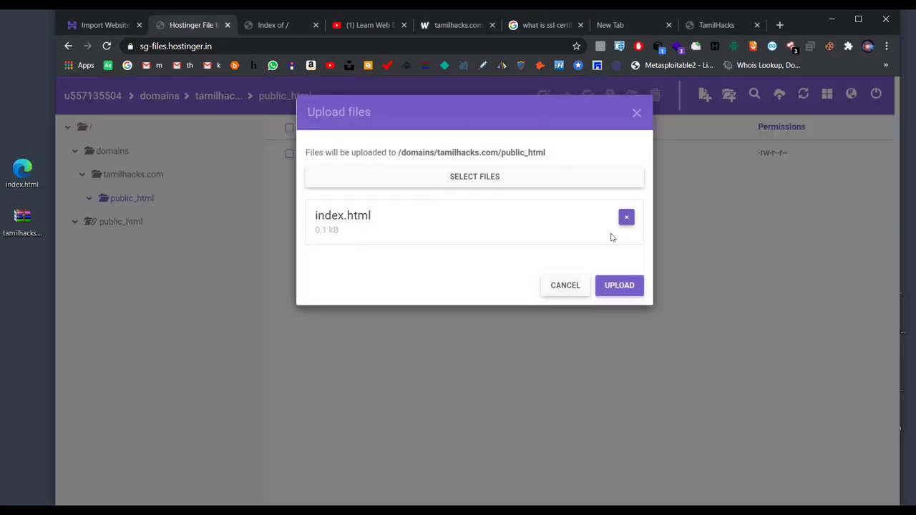
left_click(619, 285)
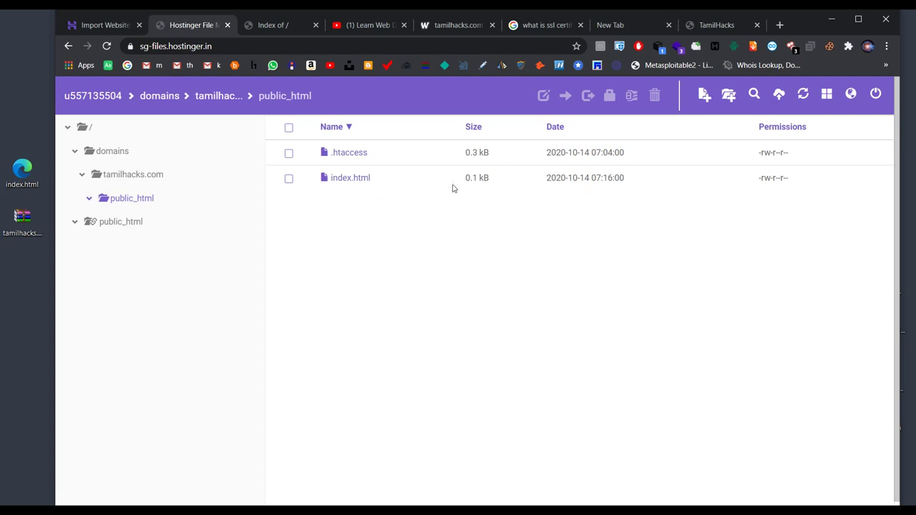
left_click(280, 28)
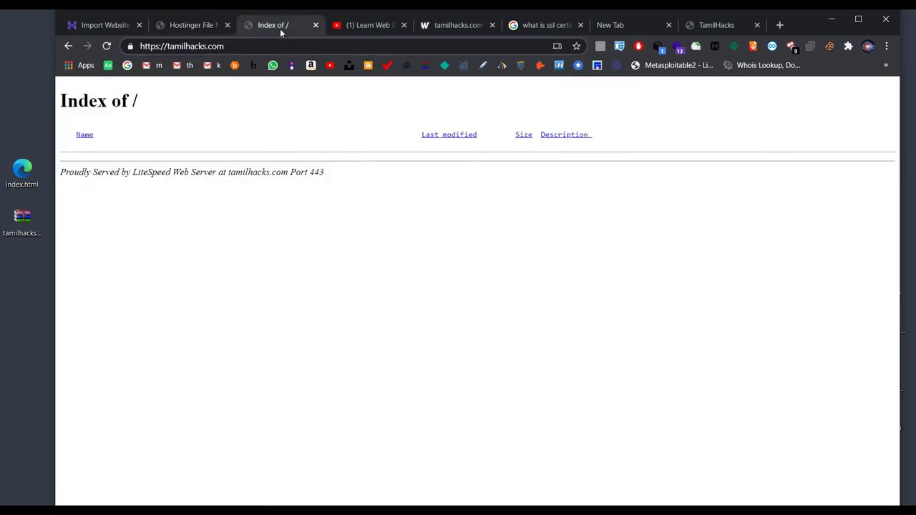
left_click(107, 45)
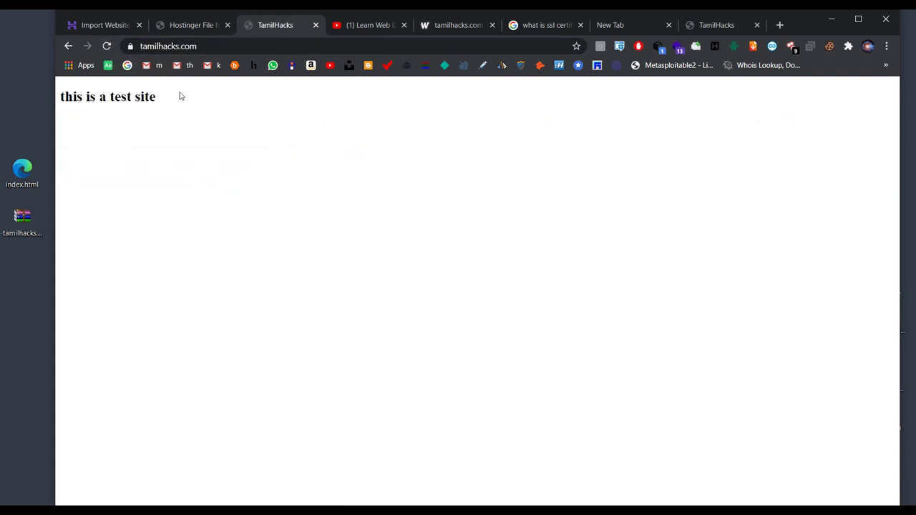
left_click_drag(158, 95, 61, 106)
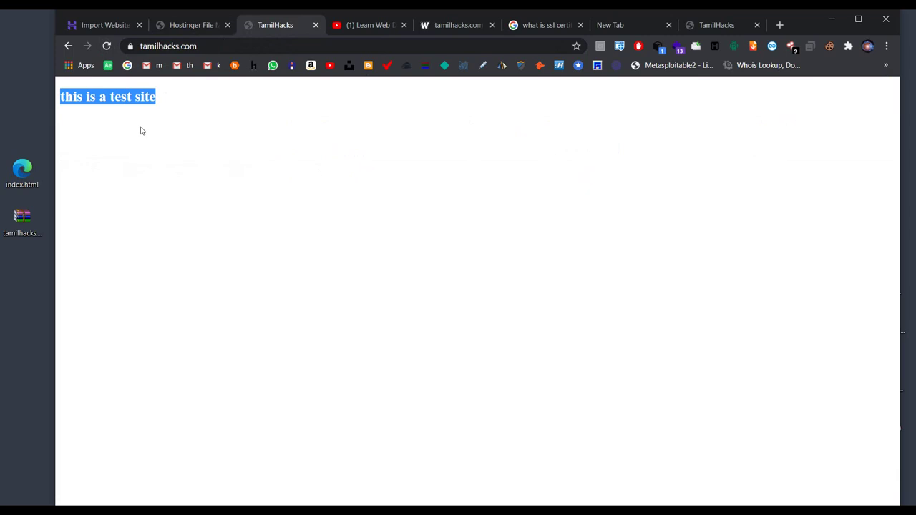
left_click(141, 131)
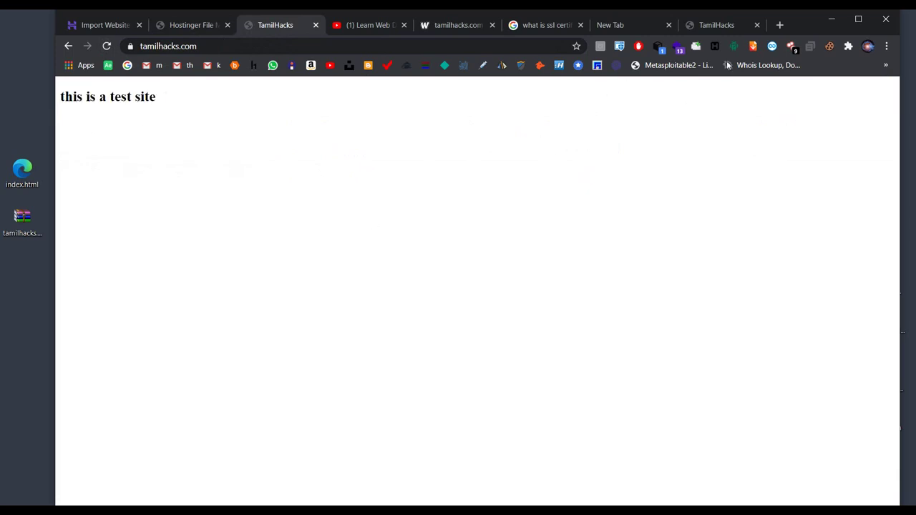
Step: Load tamilhacks.com in the empty browser tab and highlight the page's heading text to check the published site
left_click(609, 29)
left_click(503, 45)
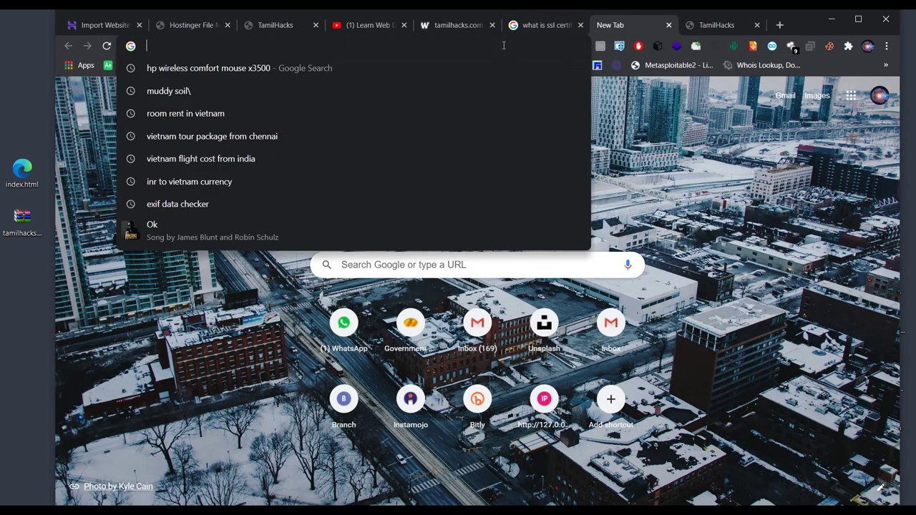
type("tamil")
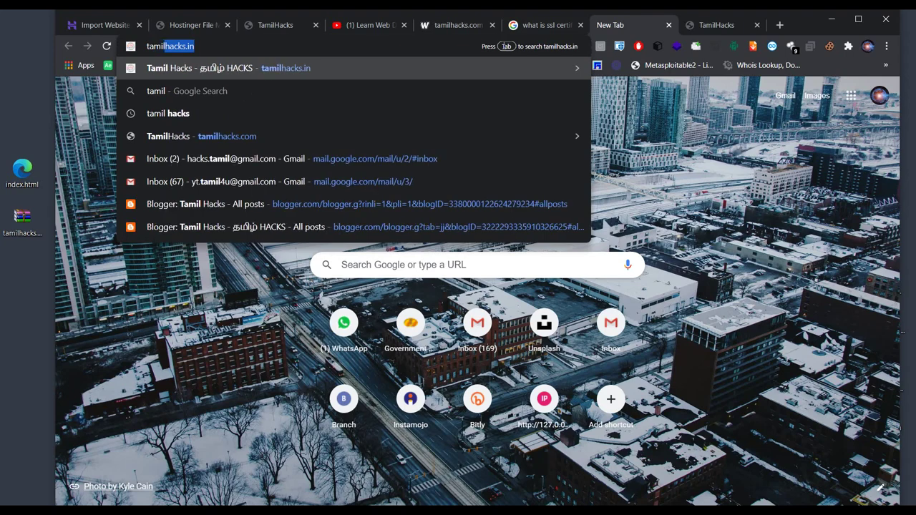
type("hacks.com")
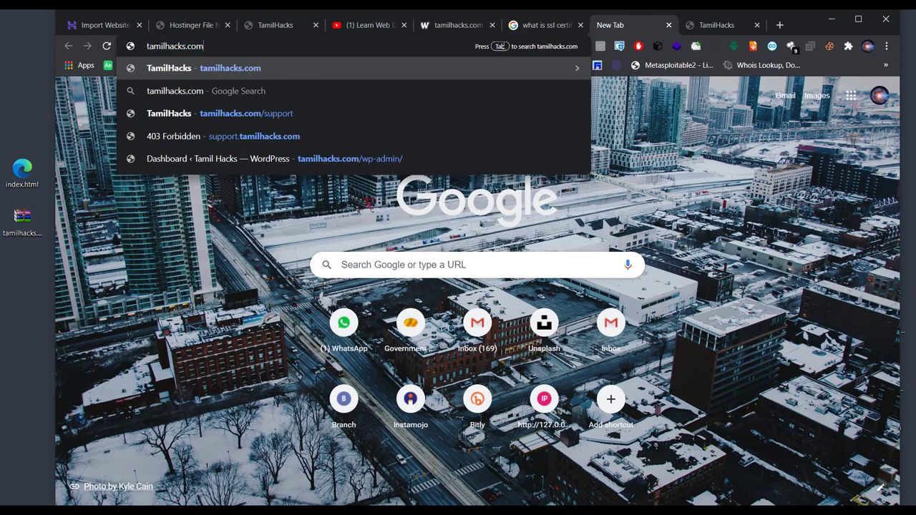
key("Return")
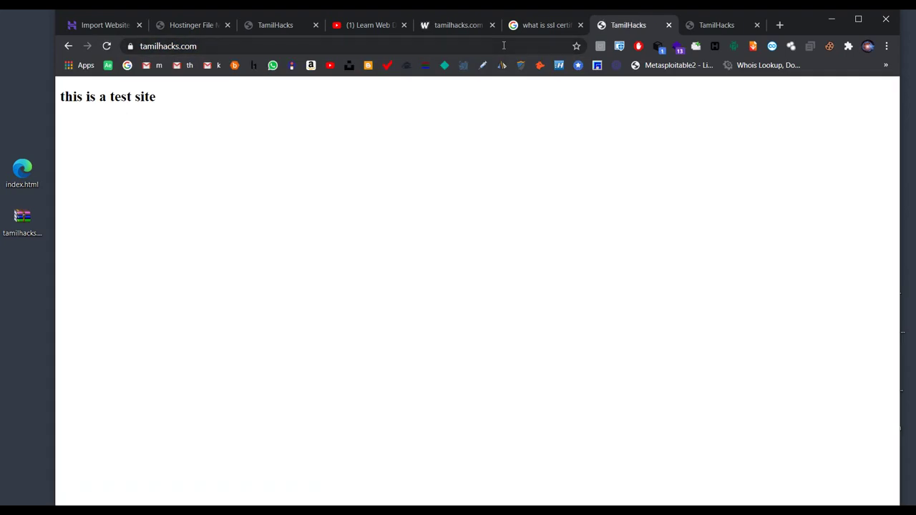
left_click_drag(153, 94, 62, 95)
left_click(200, 98)
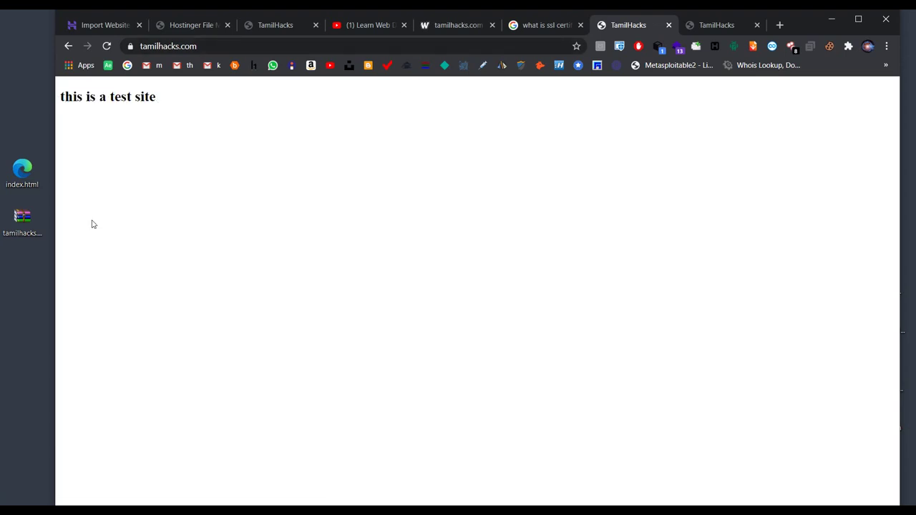